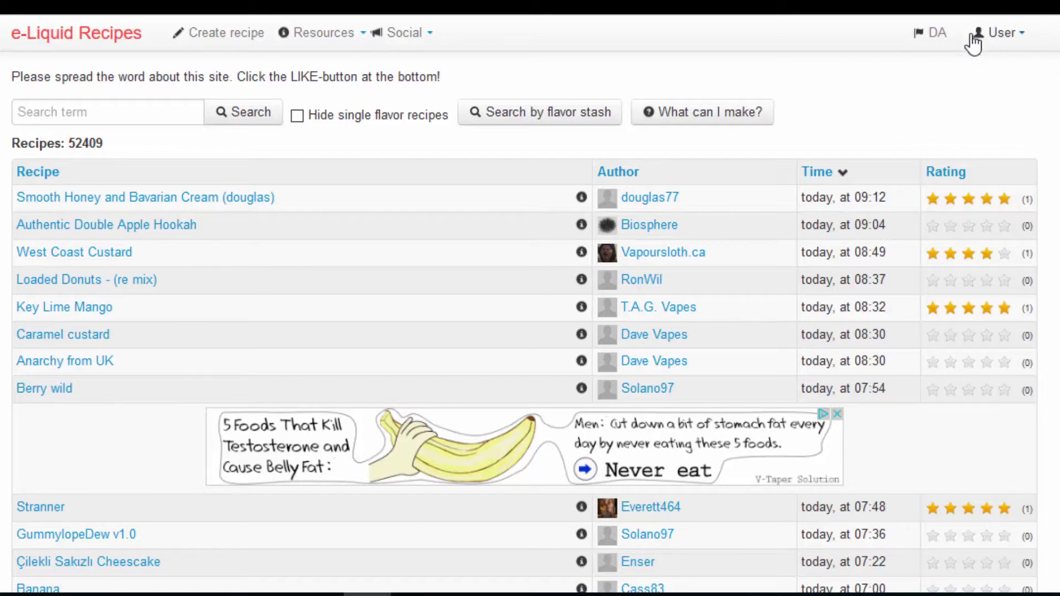
- Open the account's own recipes and favorites and look through the My recipes list
left_click(1006, 34)
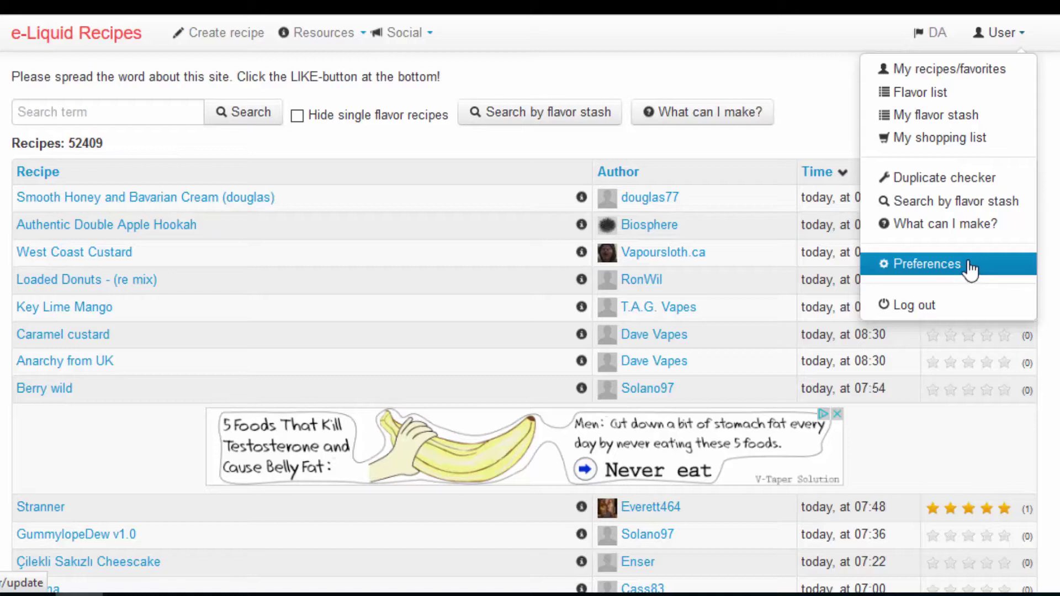
left_click(974, 77)
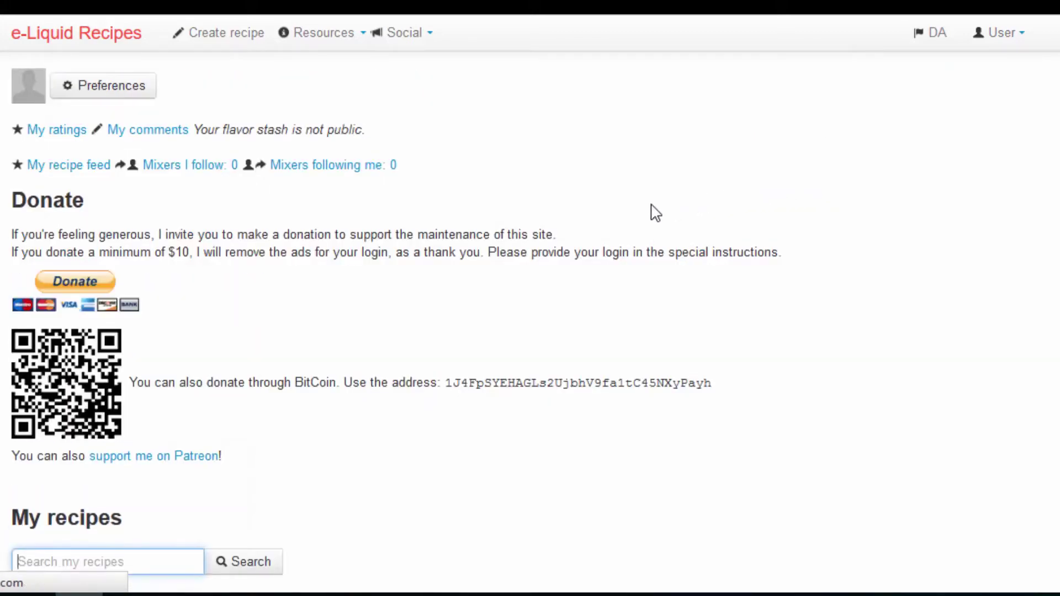
scroll(795, 259, "down", 4)
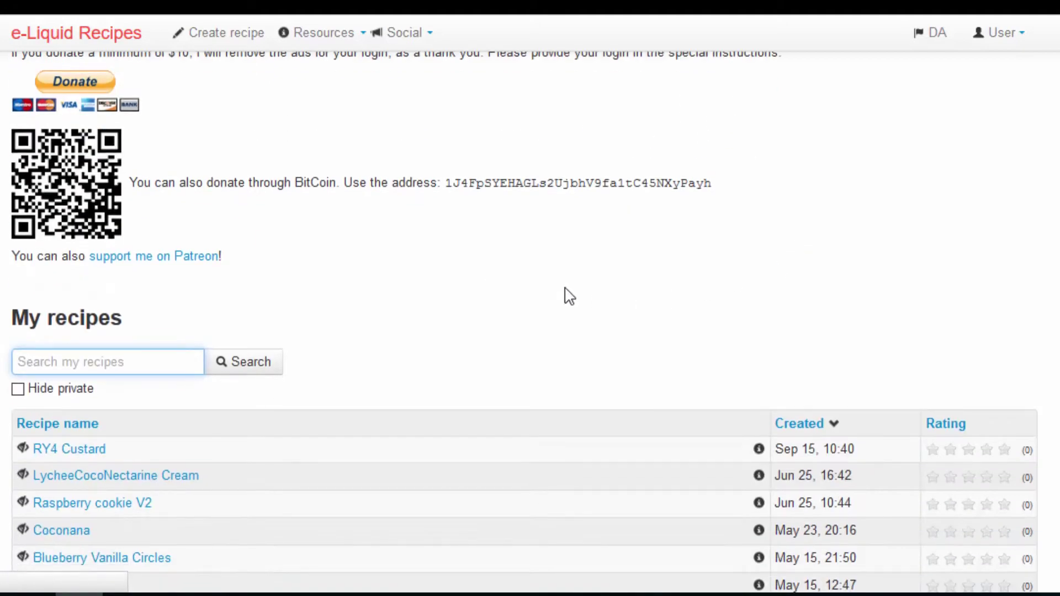
scroll(620, 260, "down", 12)
scroll(621, 272, "up", 4)
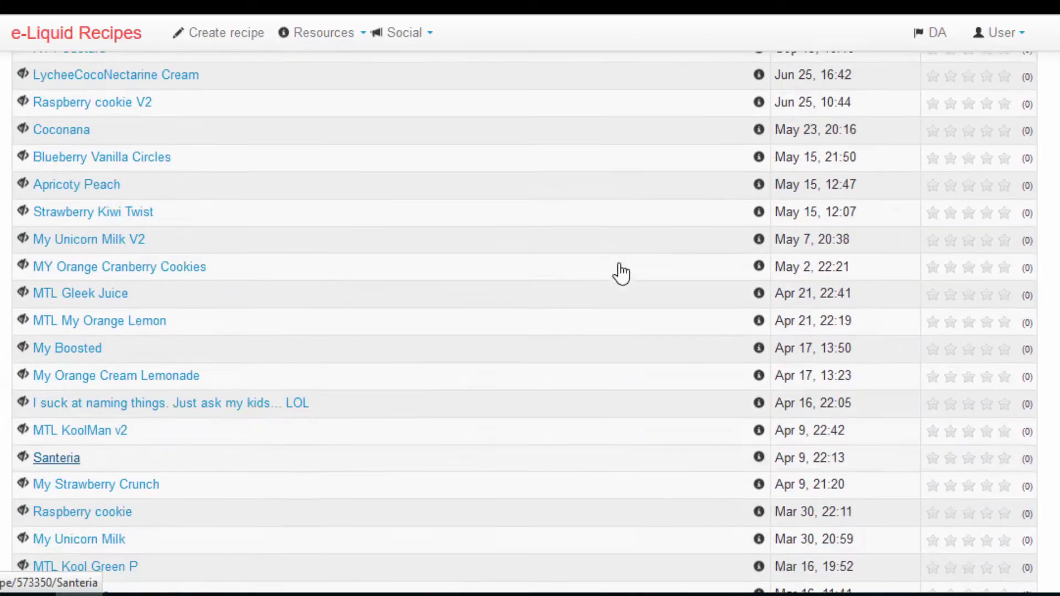
scroll(621, 272, "up", 4)
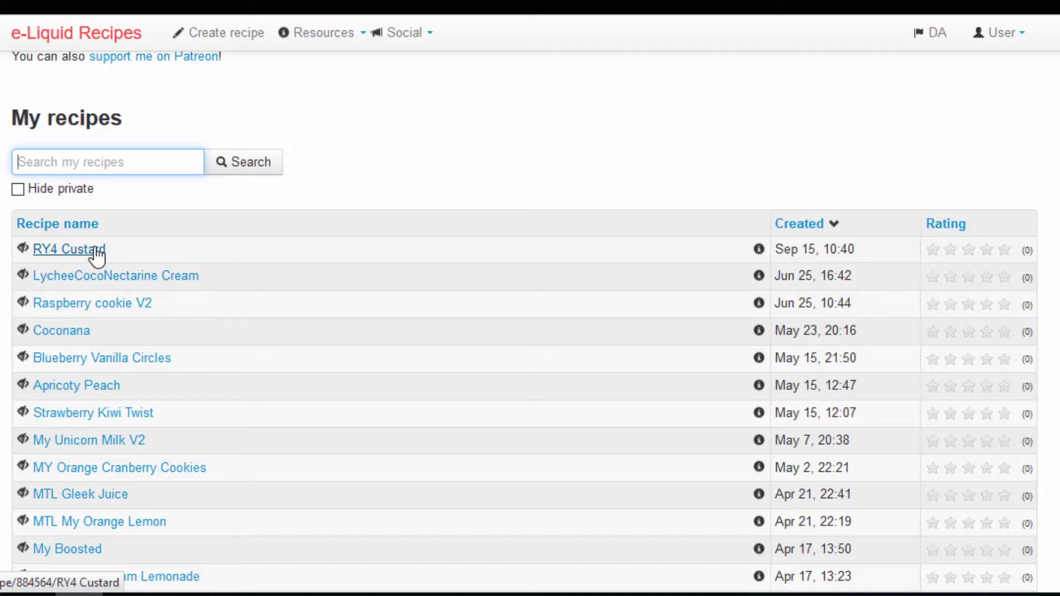
- Open the RY4 Custard recipe and view the actions available for it
left_click(96, 251)
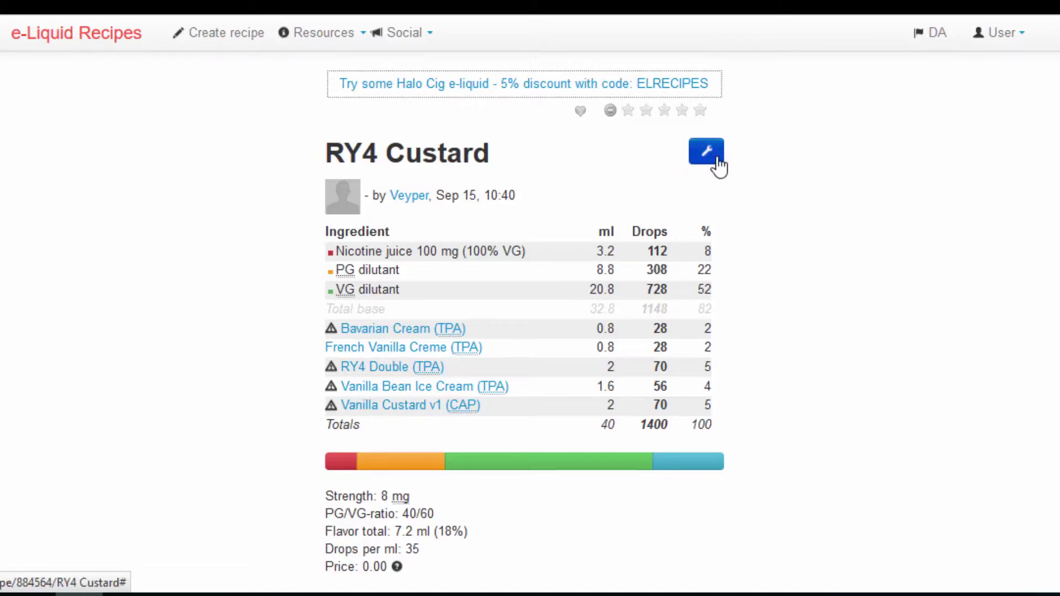
left_click(707, 154)
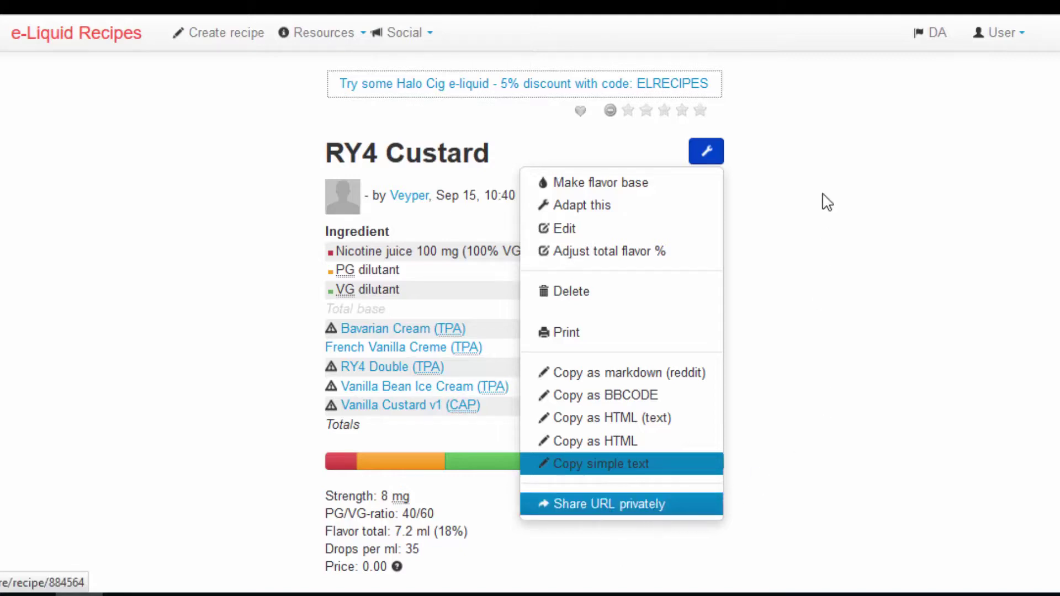
left_click(808, 160)
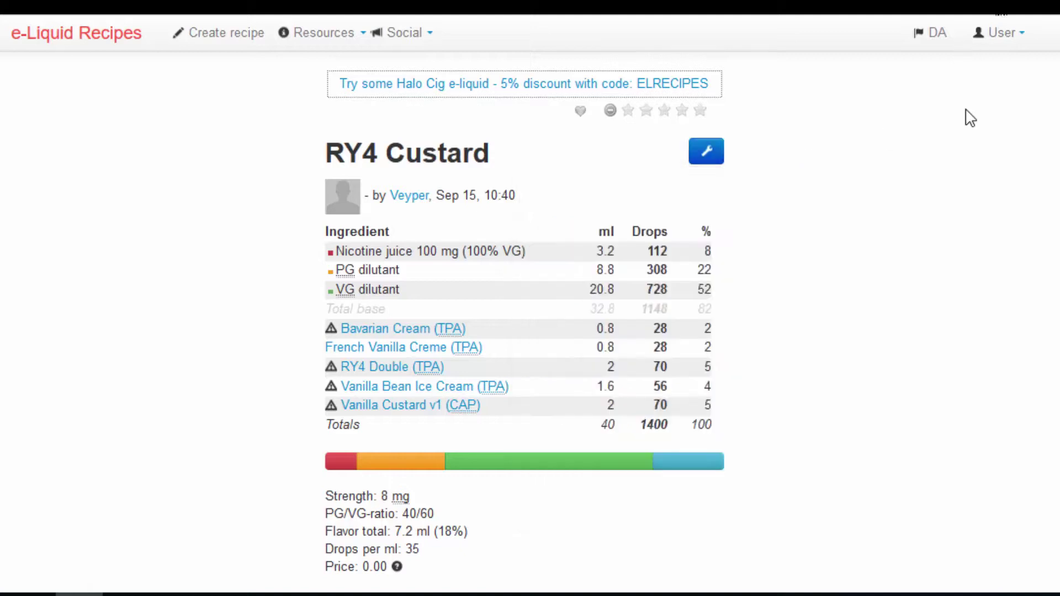
- Open Apple Pie (TPA) from the flavor stash and review its usage percentages and suppliers
left_click(1012, 37)
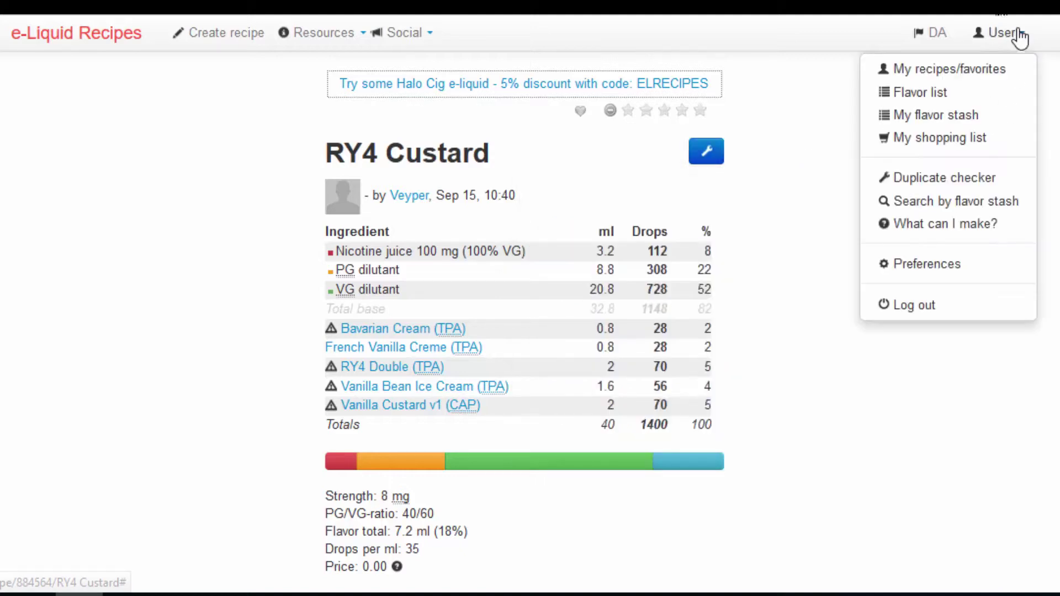
left_click(981, 117)
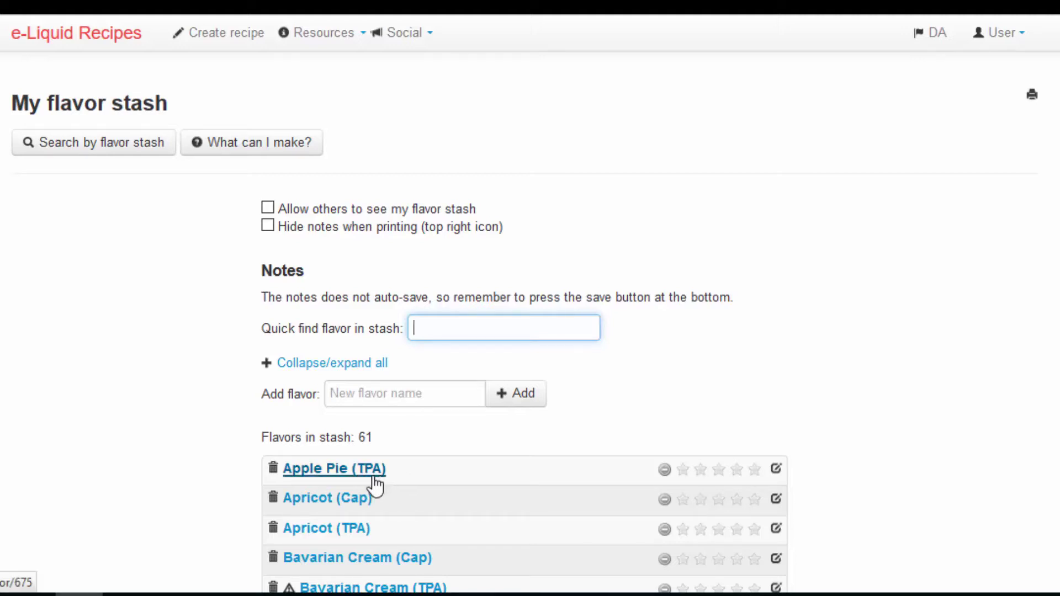
left_click(349, 496)
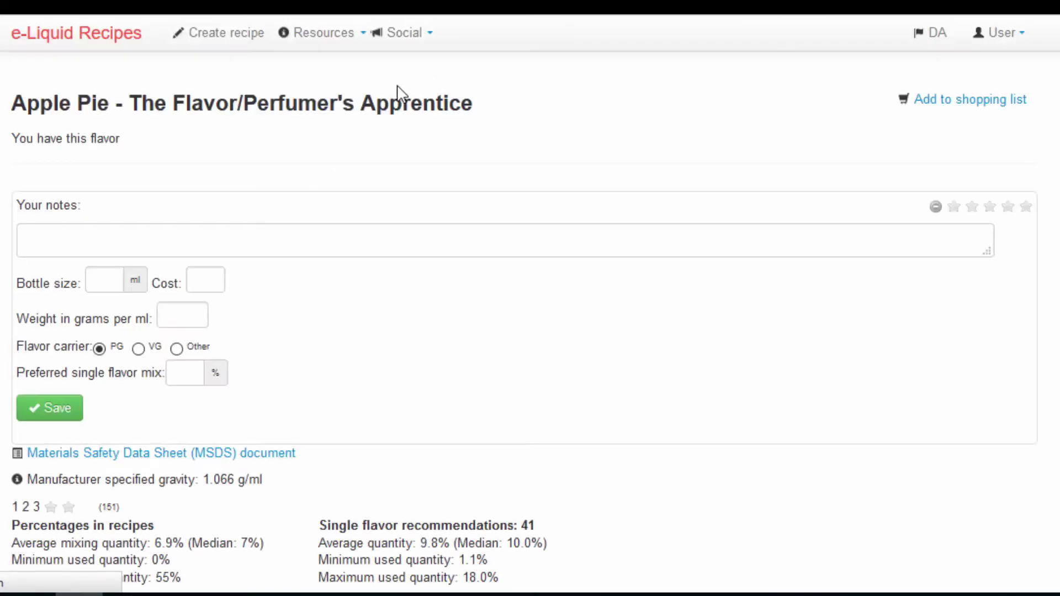
scroll(486, 319, "down", 2)
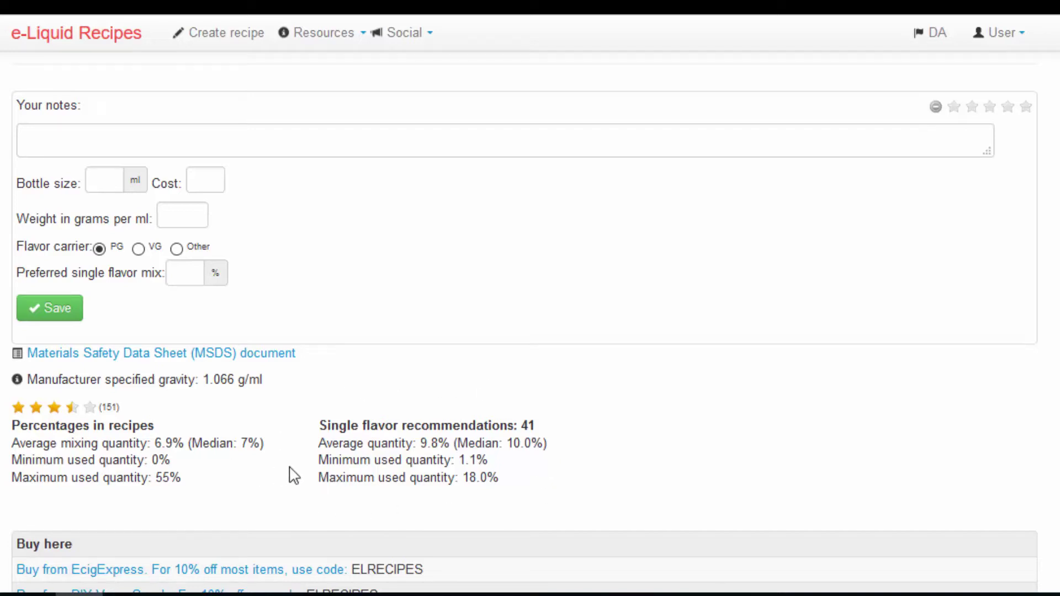
scroll(819, 377, "down", 5)
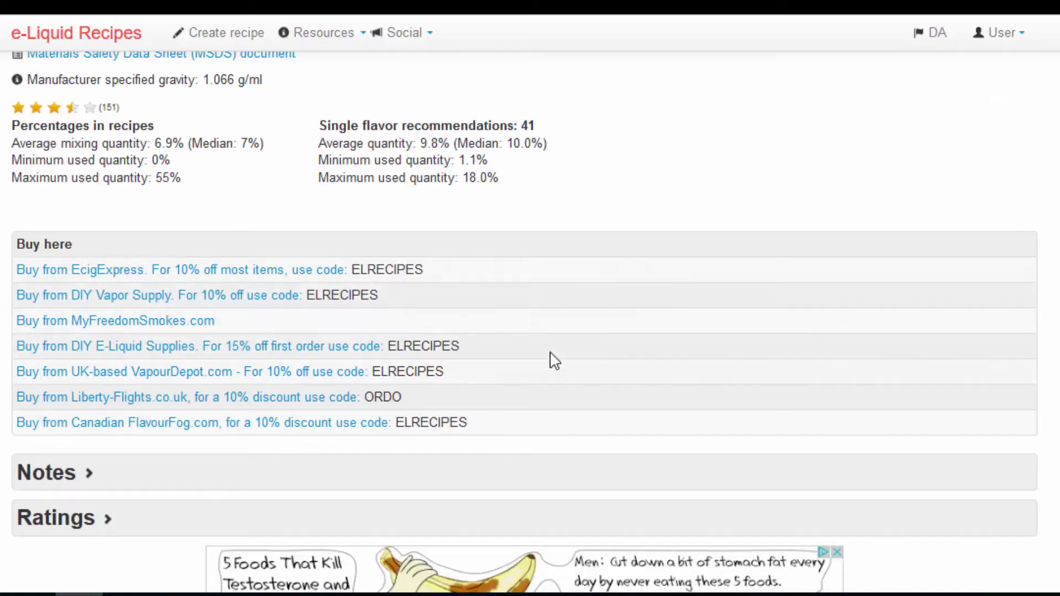
scroll(601, 328, "down", 2)
scroll(584, 326, "down", 2)
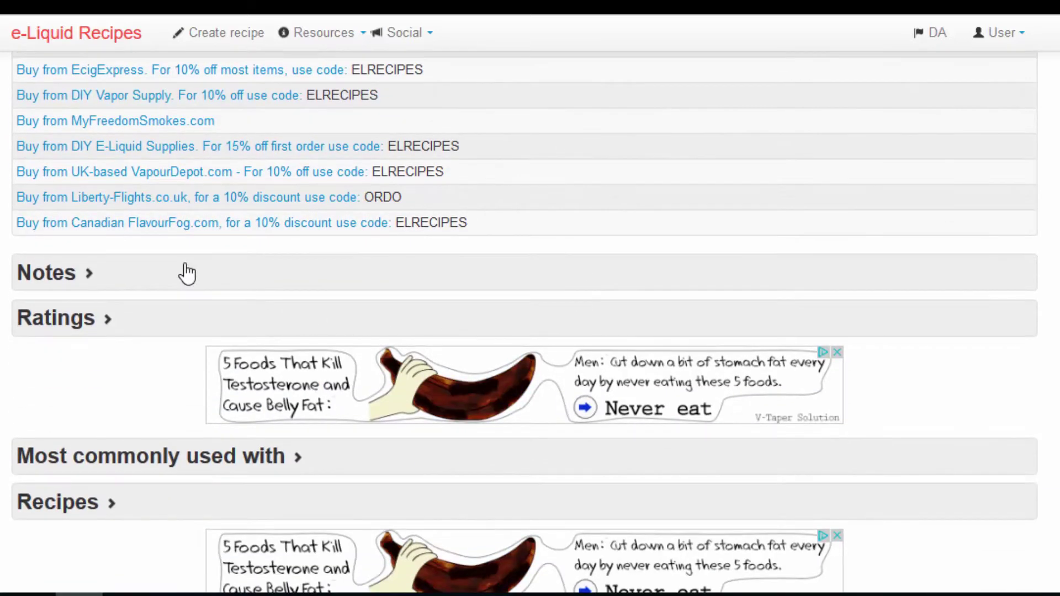
- Expand the Notes section of the Apple Pie flavor and read through the mixers' notes
left_click(350, 264)
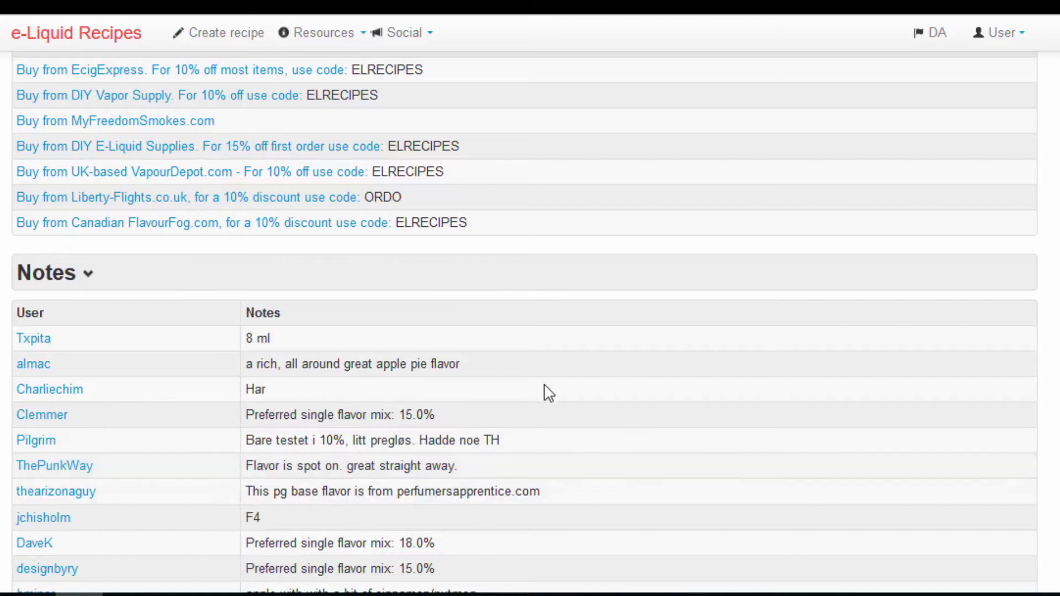
scroll(549, 333, "down", 5)
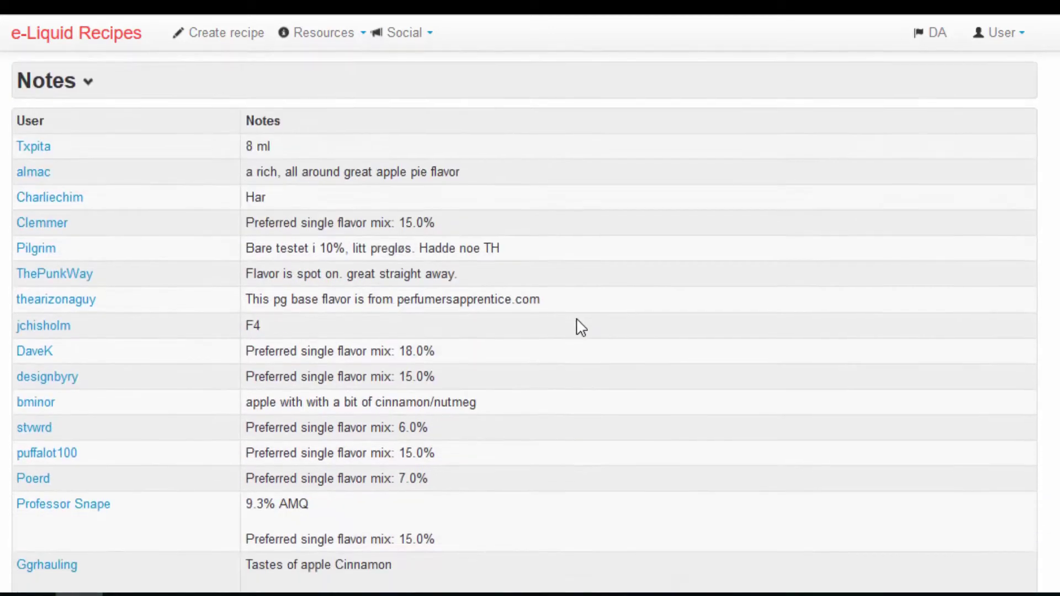
scroll(556, 325, "down", 2)
scroll(510, 356, "down", 2)
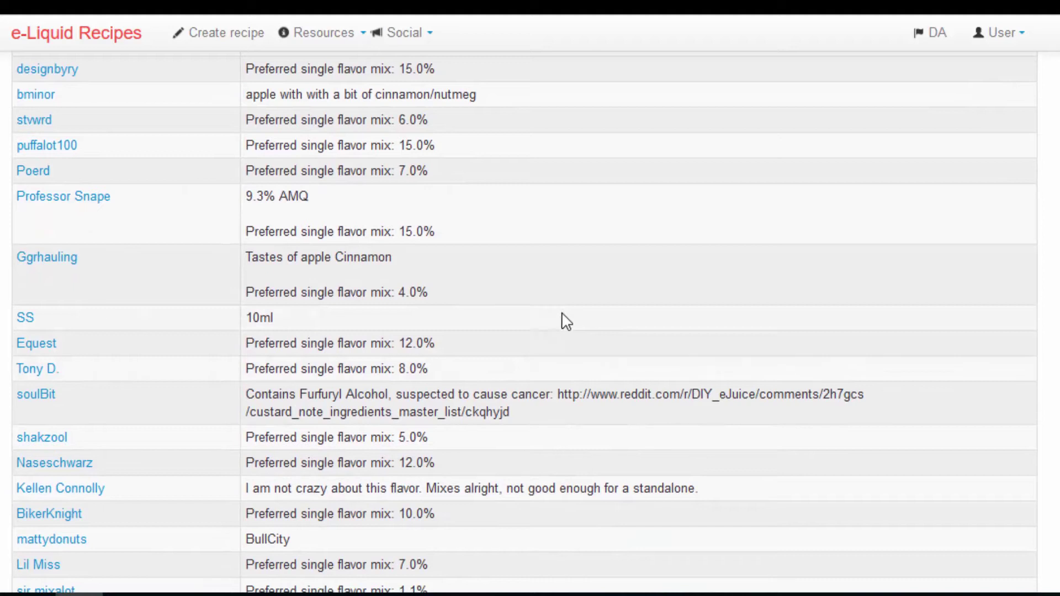
scroll(566, 322, "down", 2)
scroll(541, 322, "down", 2)
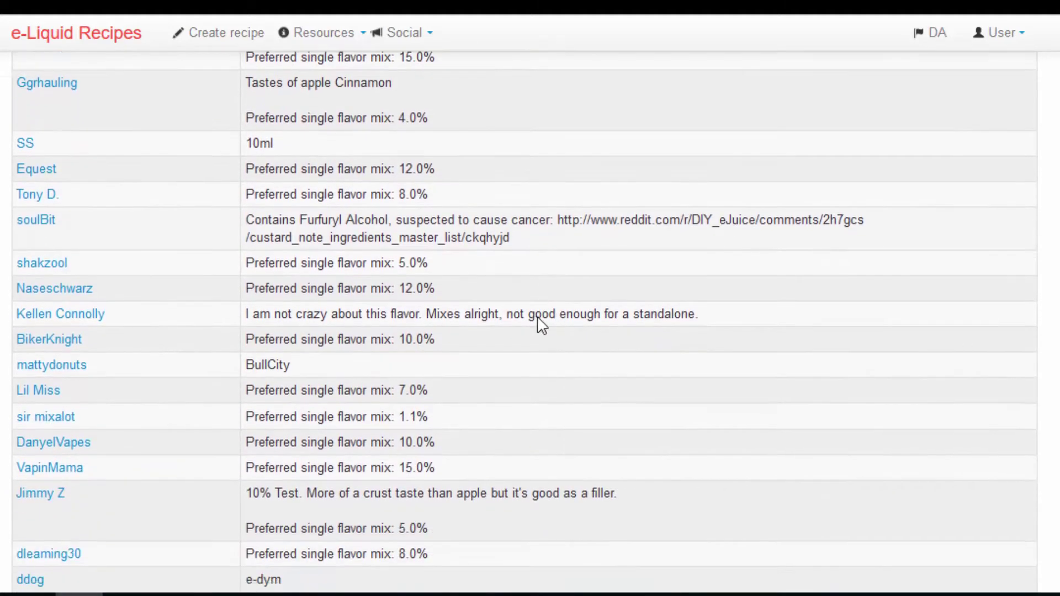
scroll(530, 359, "down", 4)
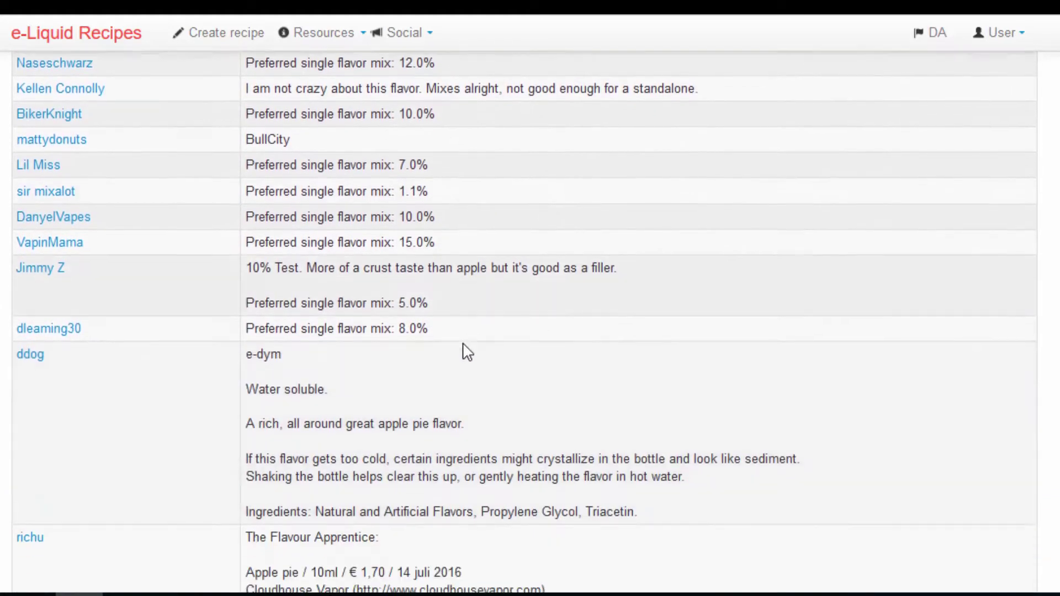
scroll(464, 350, "up", 10)
scroll(481, 326, "up", 15)
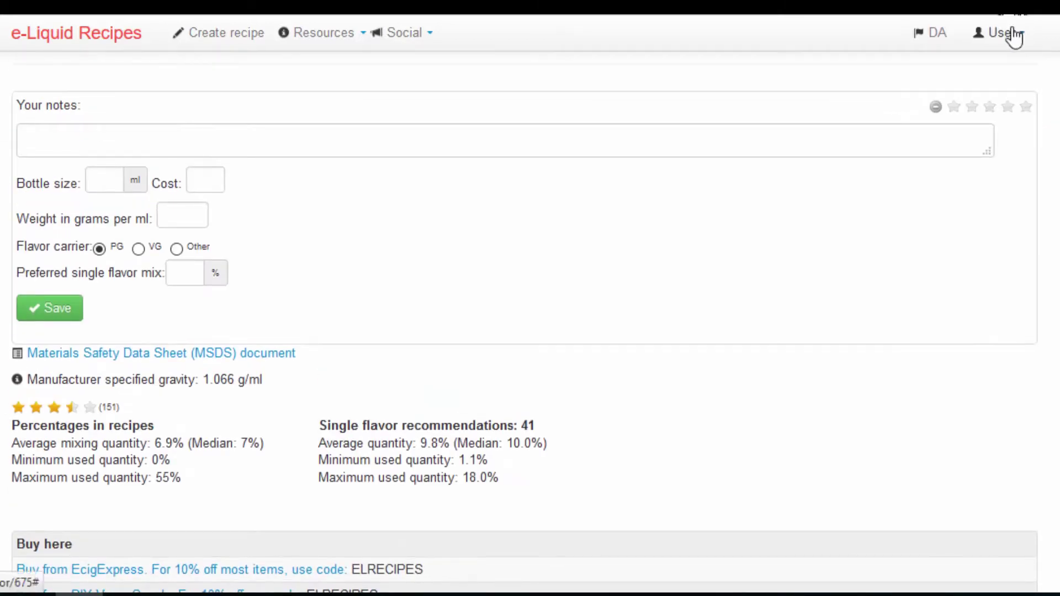
- List the recipes that can be made from the flavor stash, without single flavor recipes and sorted by highest rating
left_click(1010, 33)
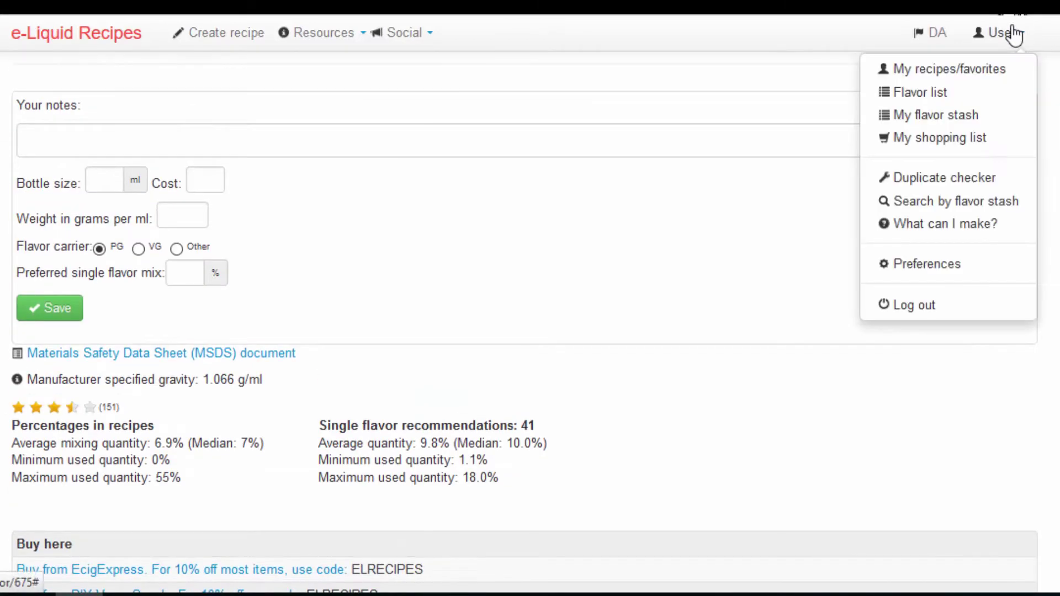
left_click(970, 228)
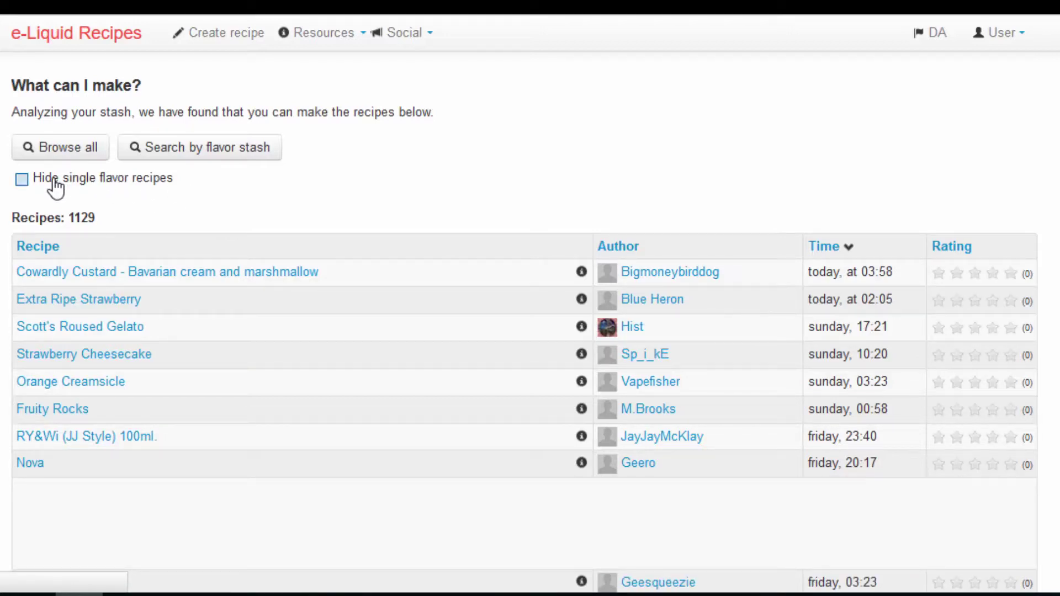
left_click(53, 180)
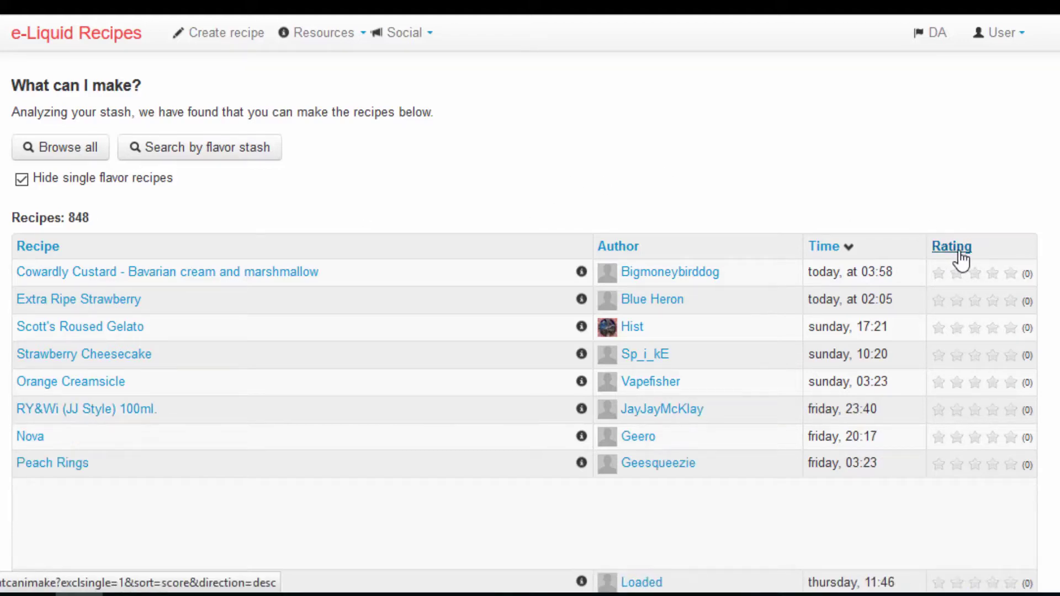
left_click(959, 253)
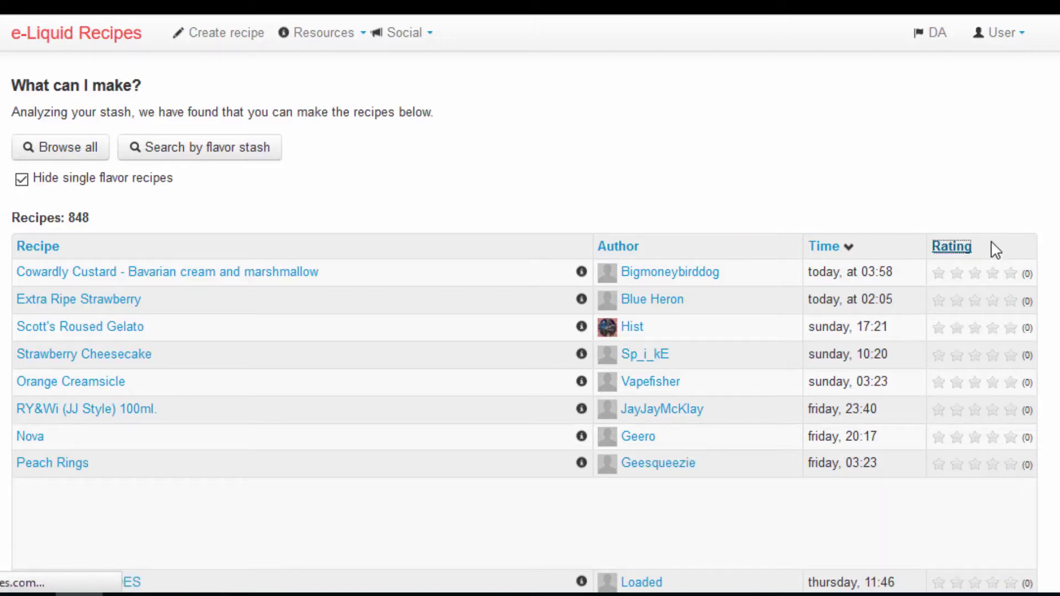
left_click(955, 257)
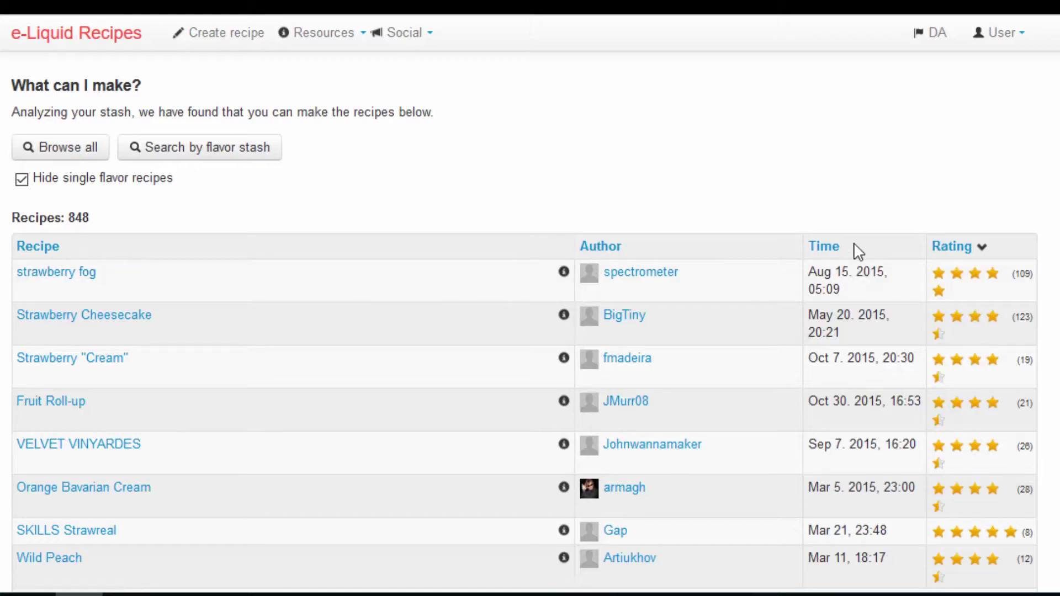
- Start a new recipe named Fruit Punch with a desired strength of 0 mg and Max VG enabled
left_click(237, 42)
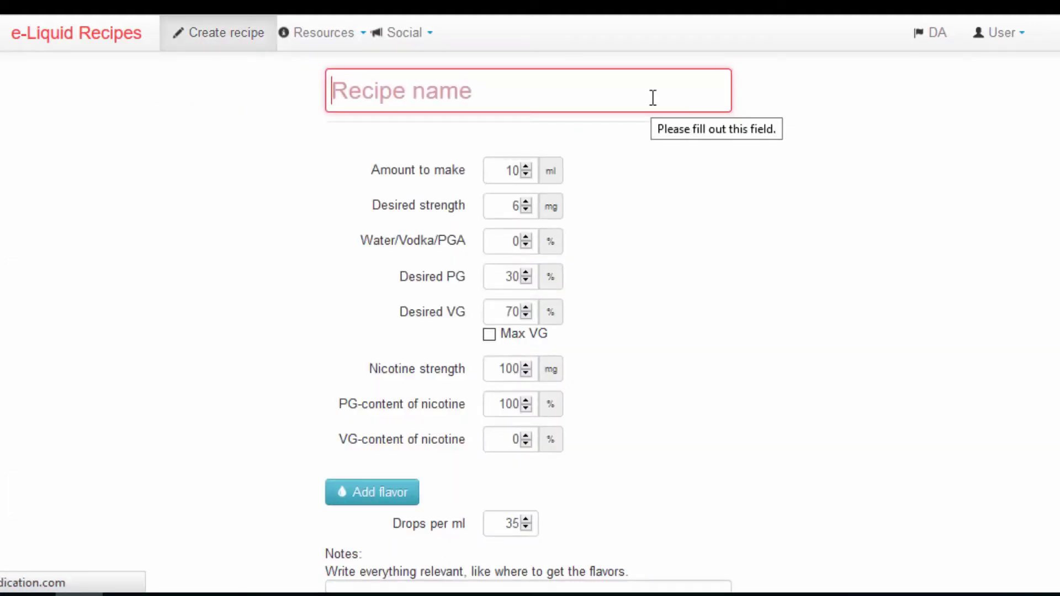
type("Fru")
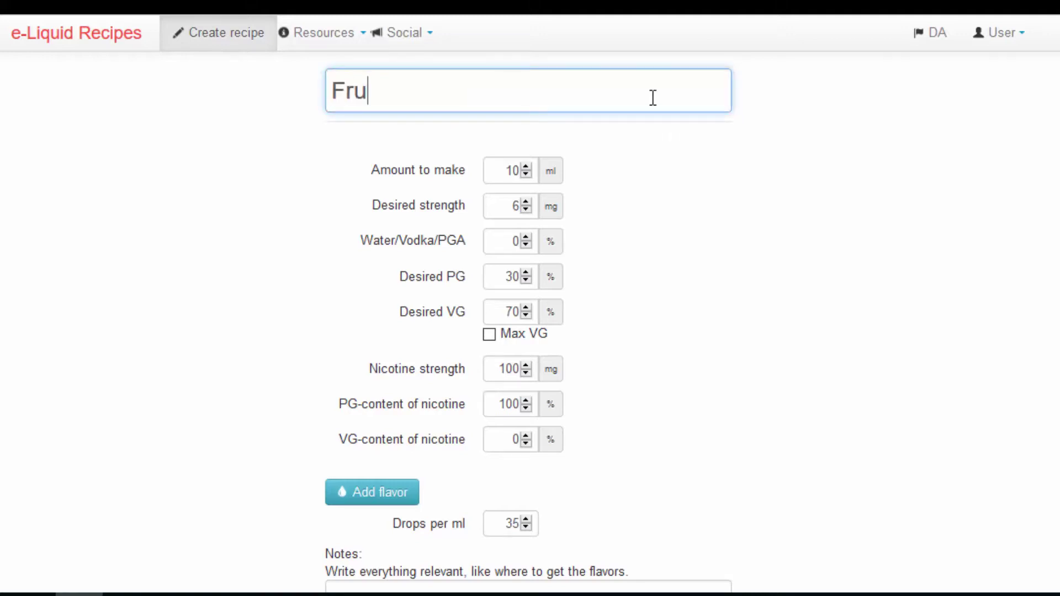
type("it Punch")
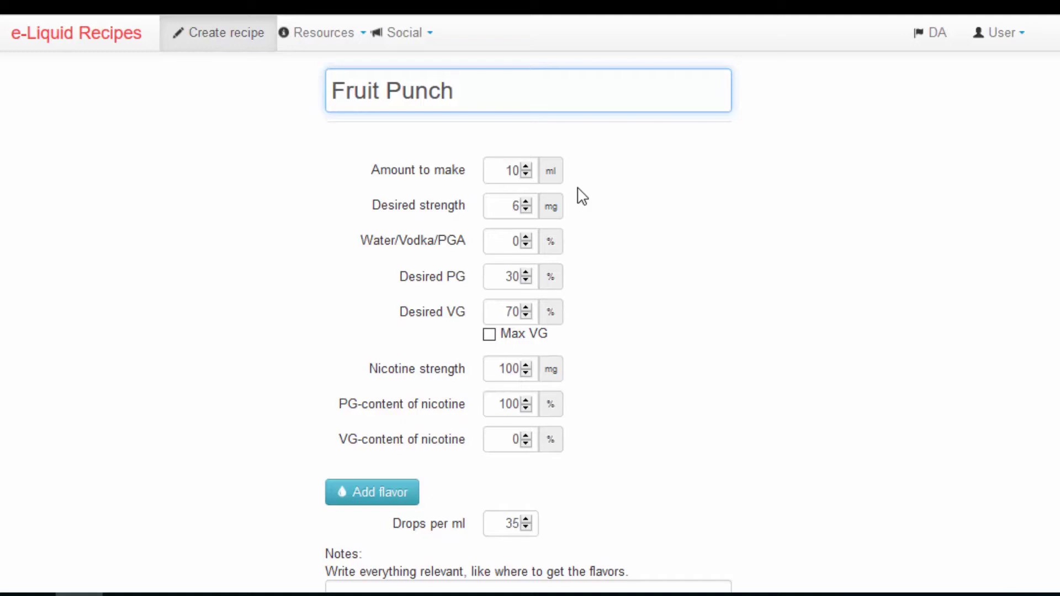
double_click(513, 206)
type("0")
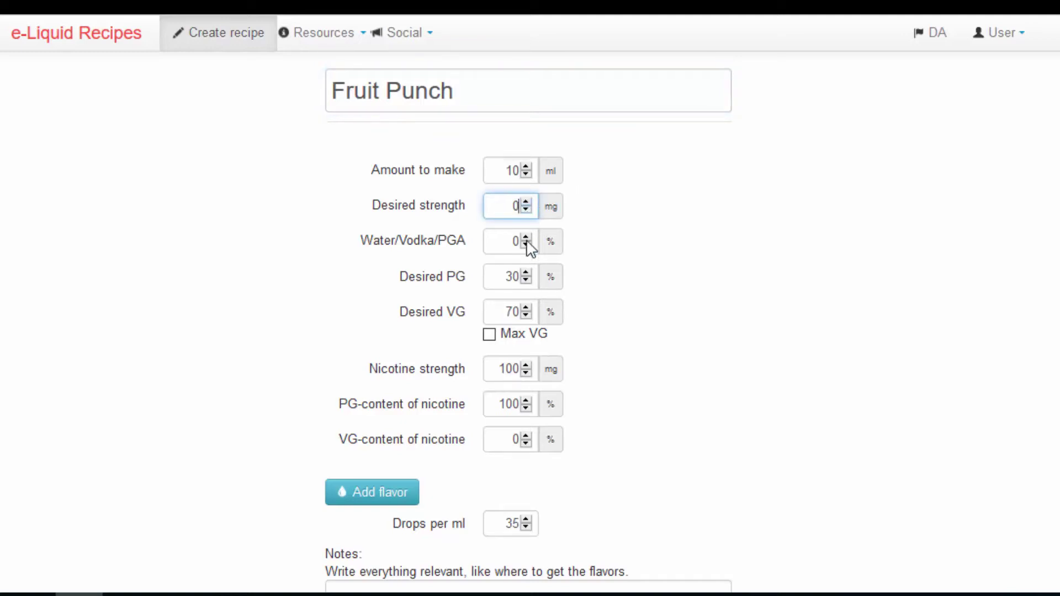
left_click(518, 337)
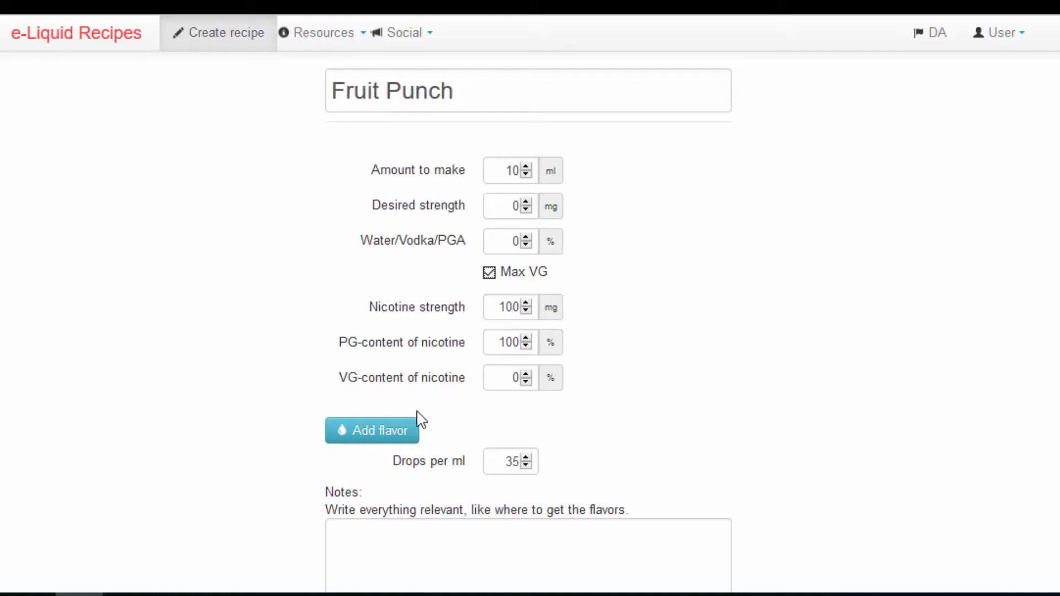
- Add the flavor "Fruit punch" to the recipe at 20%
left_click(405, 439)
left_click(455, 425)
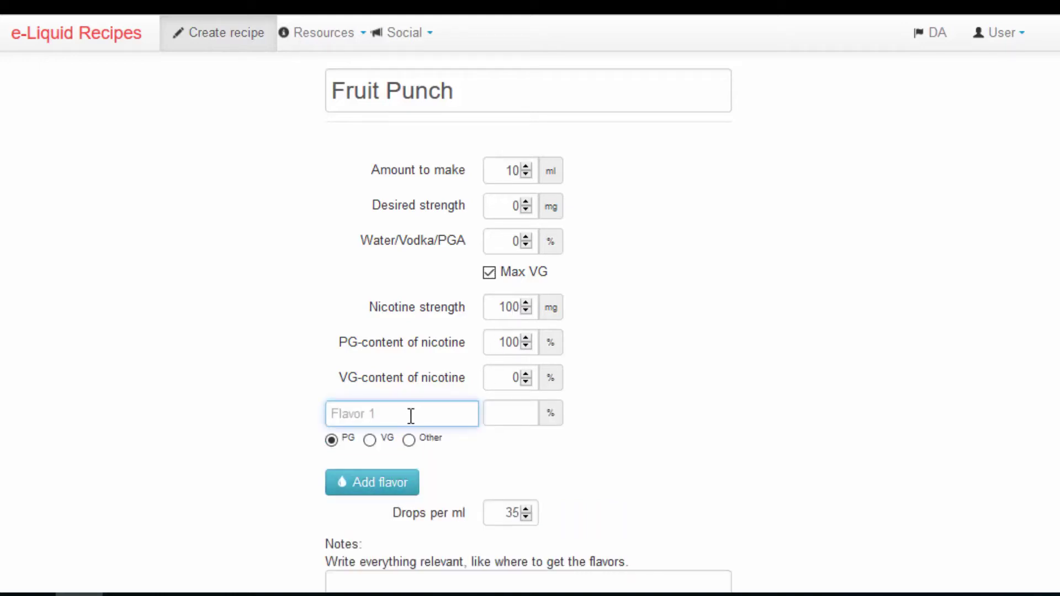
type("Fruit punch")
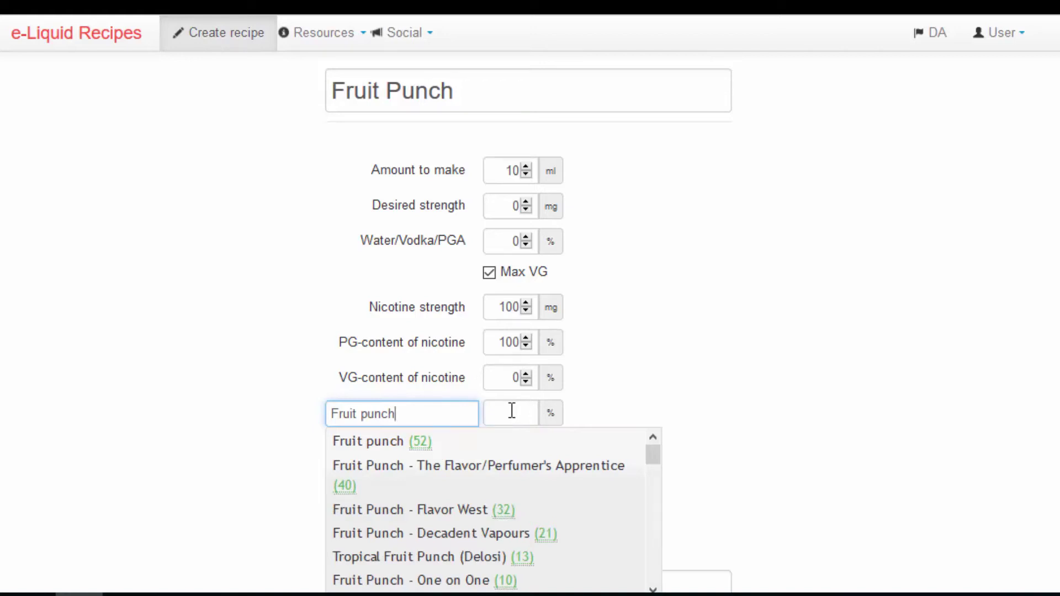
left_click(512, 411)
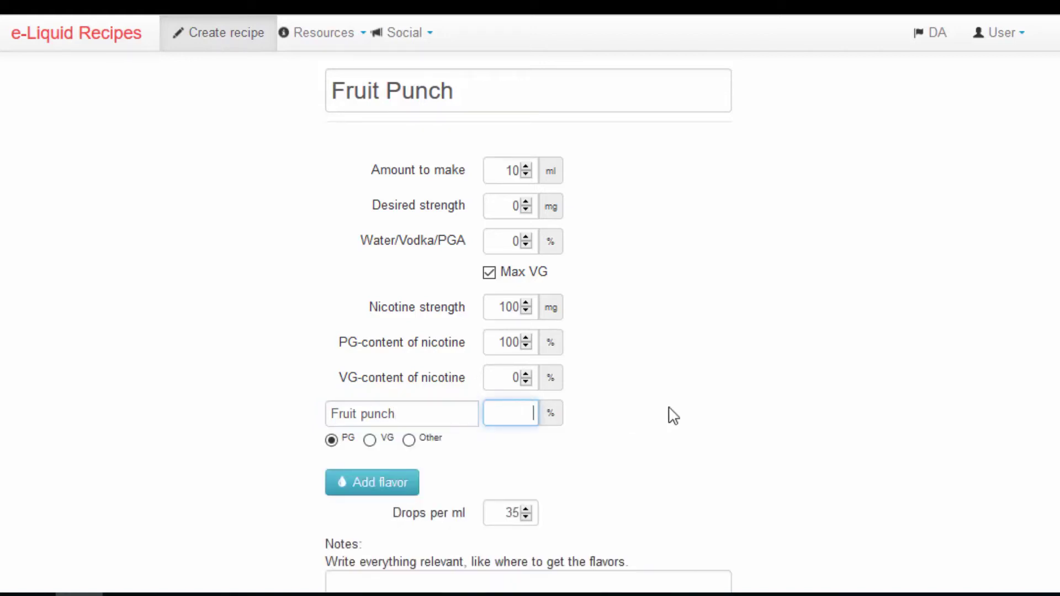
type("20")
left_click(662, 422)
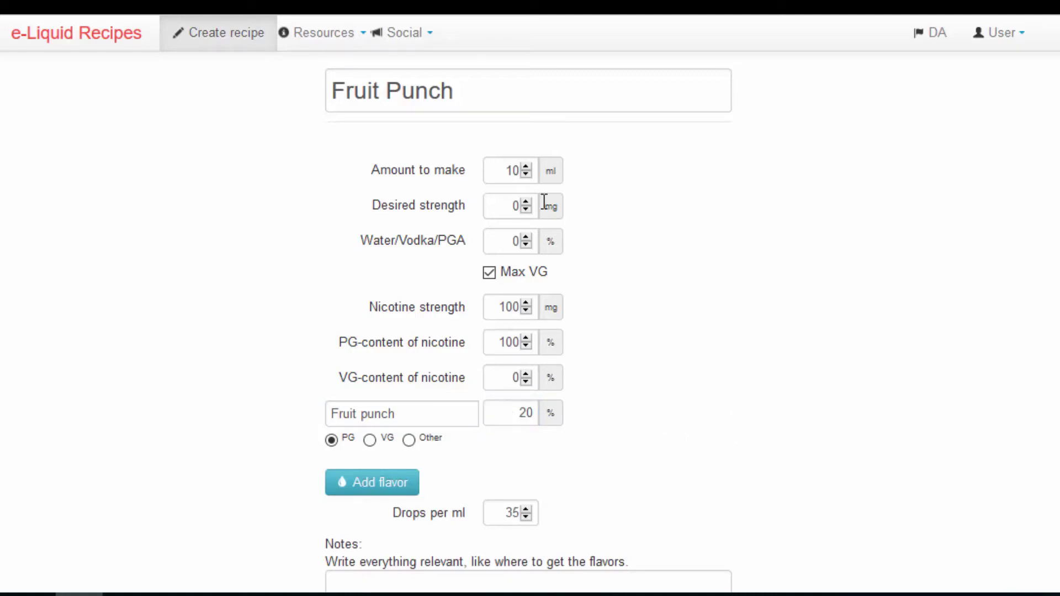
- Set the Fruit Punch recipe's amount to make to 75 ml and review the calculated ingredient amounts
left_click(505, 169)
double_click(512, 170)
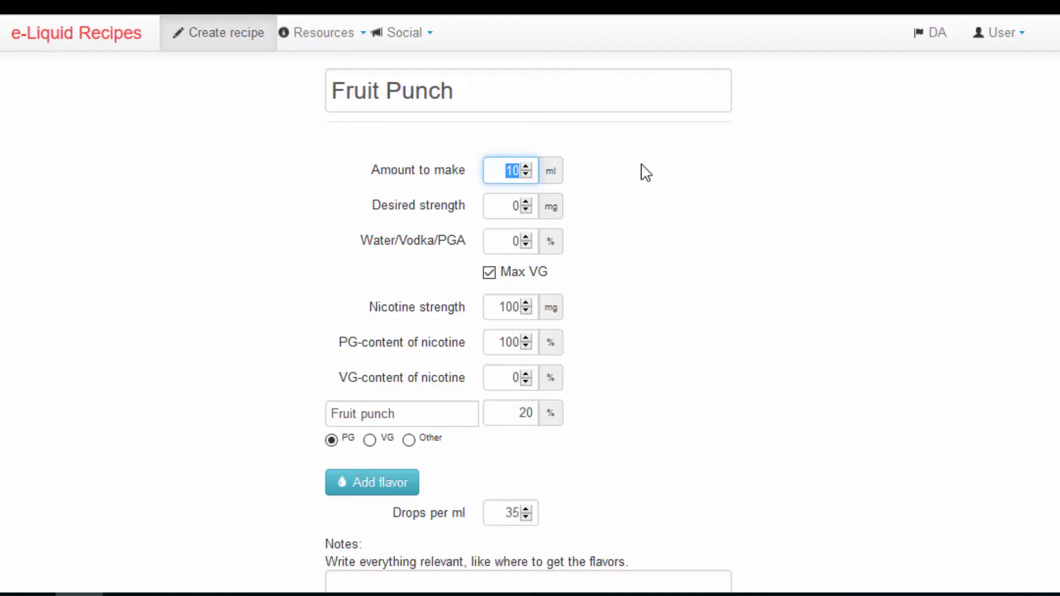
type("75")
left_click(918, 257)
scroll(923, 246, "down", 5)
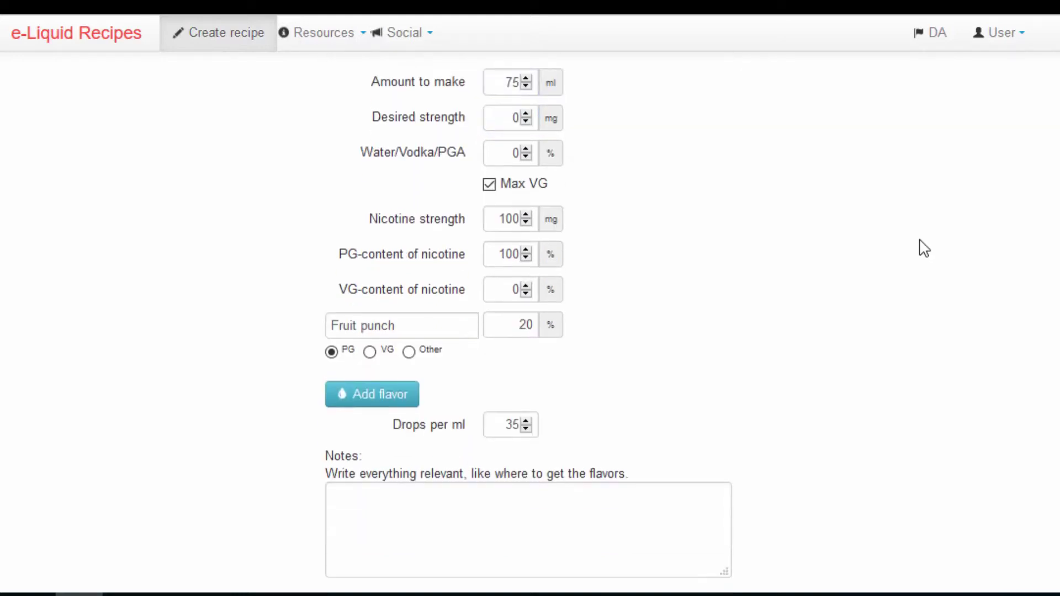
scroll(883, 288, "down", 4)
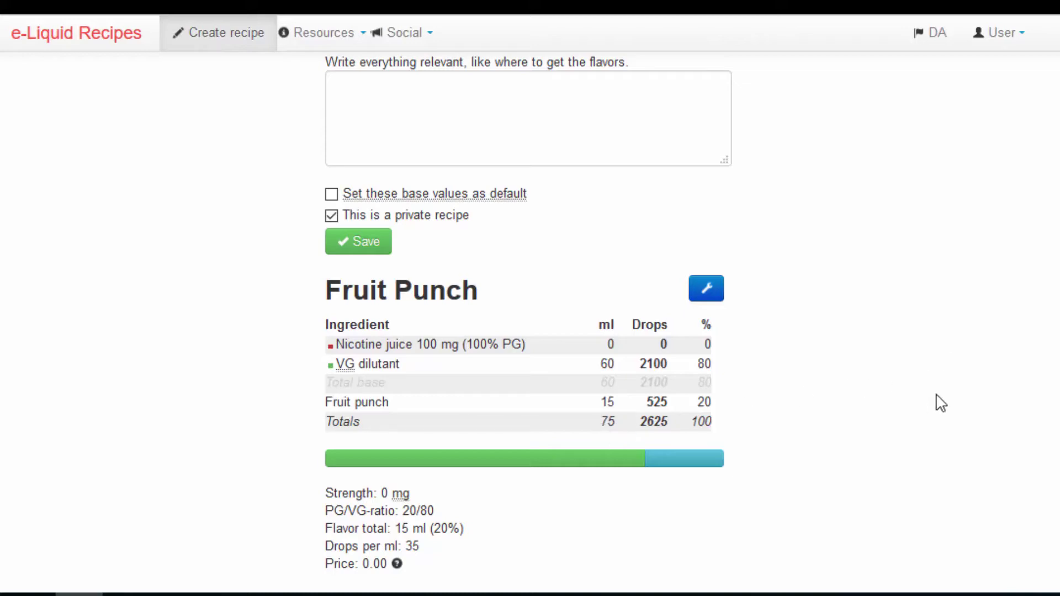
- Set the amount to make to 80 ml and check the VG dilutant and flavor amounts in the ingredient table
scroll(1013, 334, "up", 5)
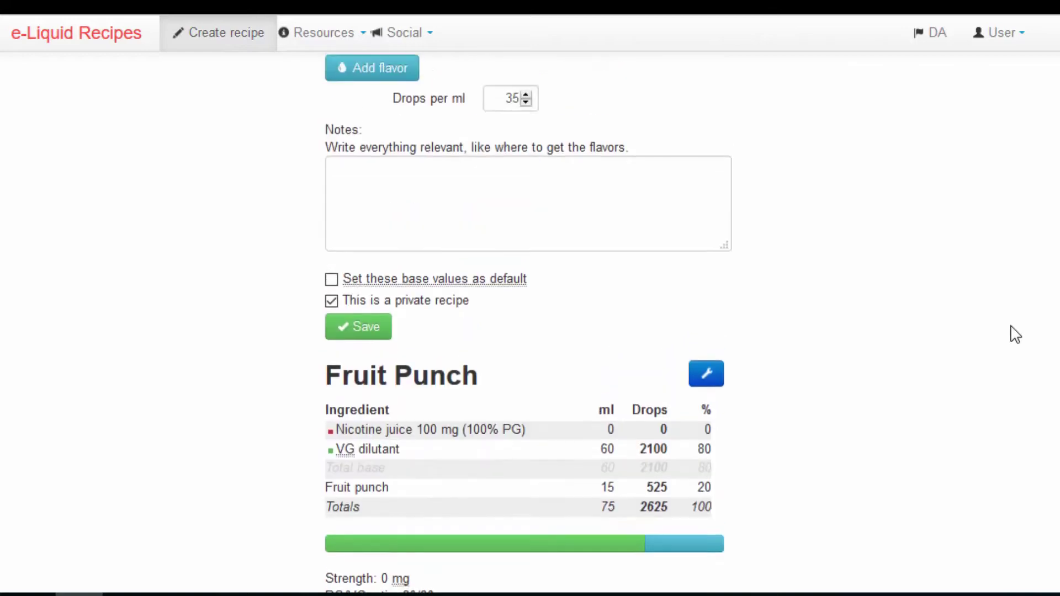
scroll(1013, 334, "up", 4)
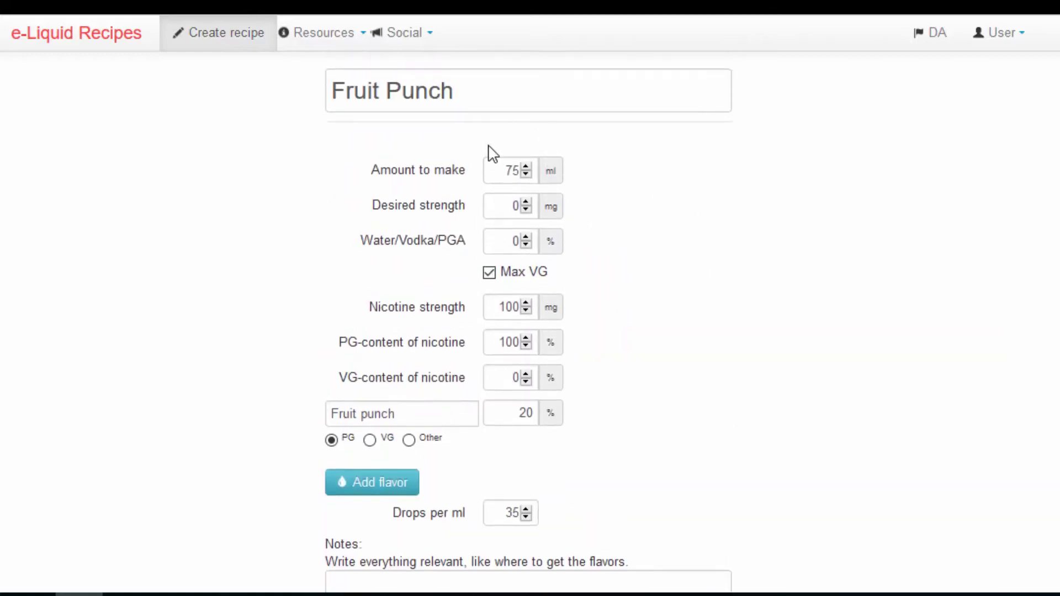
left_click_drag(497, 168, 538, 170)
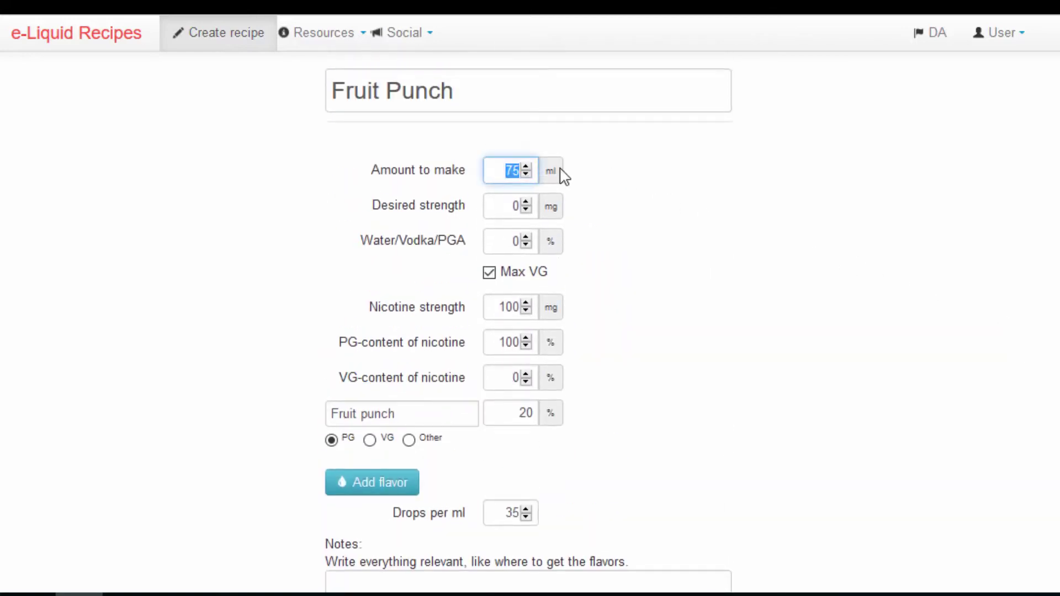
type("80")
left_click(855, 406)
scroll(855, 407, "down", 1)
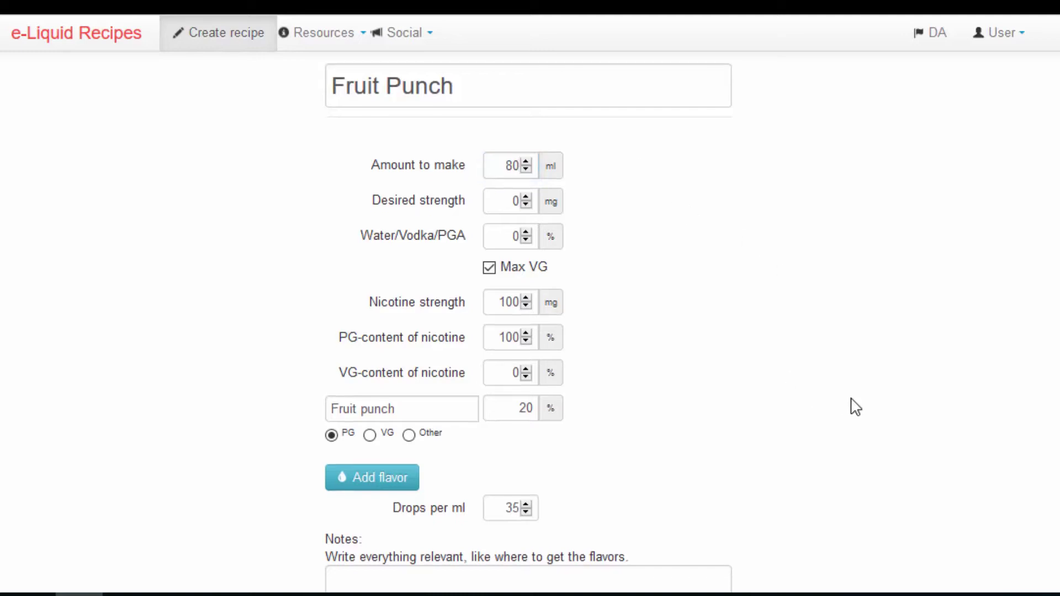
scroll(855, 406, "down", 8)
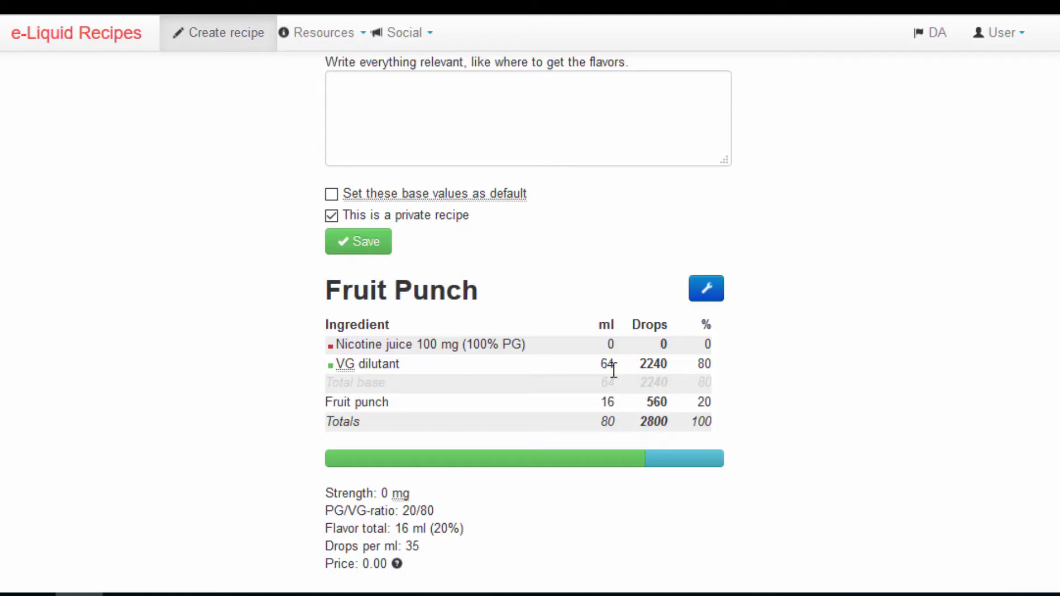
left_click_drag(597, 371, 615, 370)
scroll(867, 428, "down", 2)
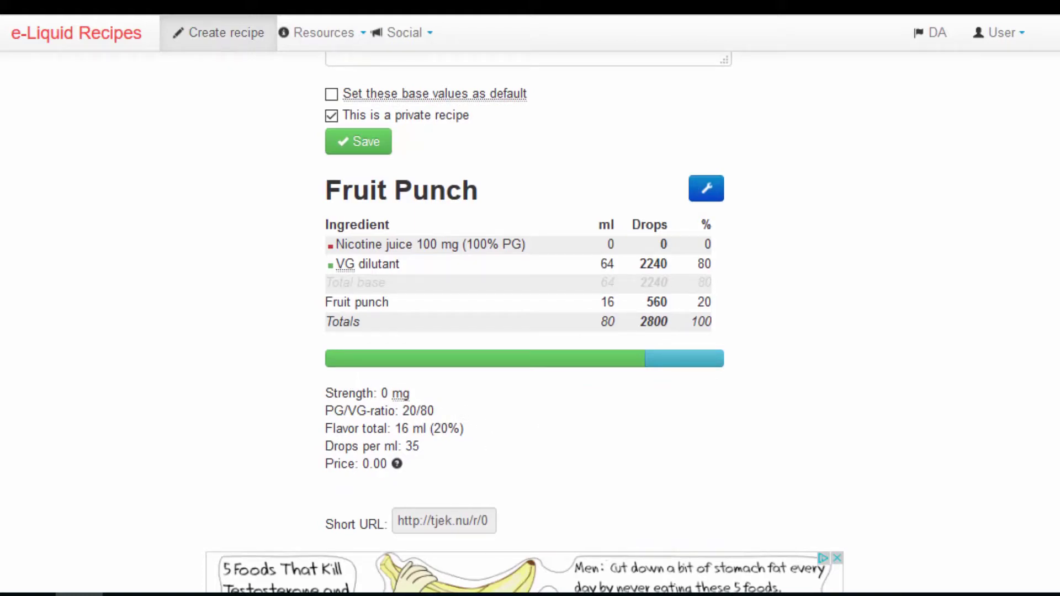
- Turn off Max VG for the recipe and set the desired strength to 3 mg
scroll(524, 331, "up", 10)
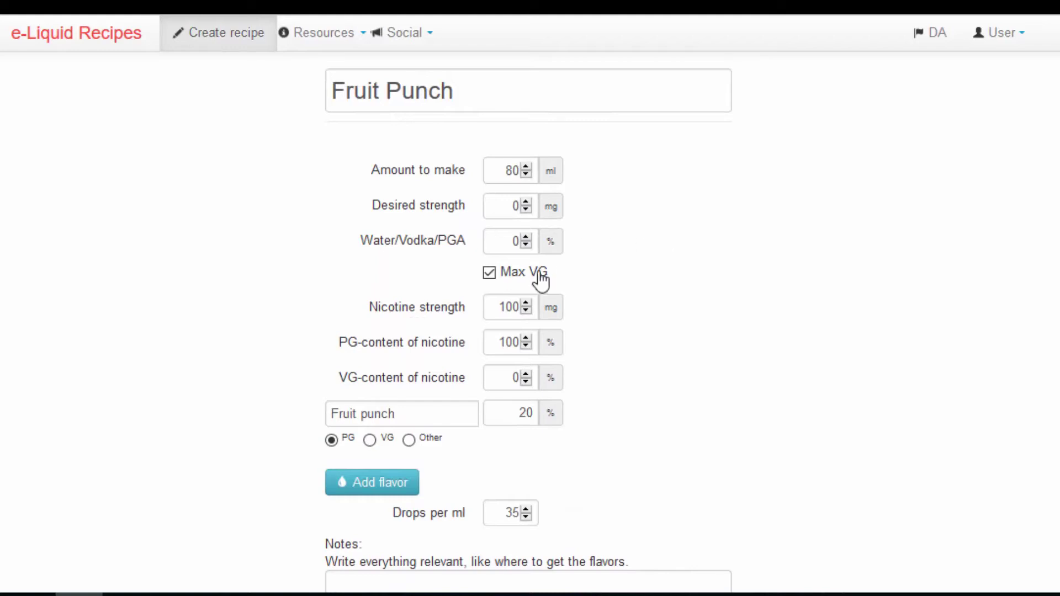
left_click(523, 276)
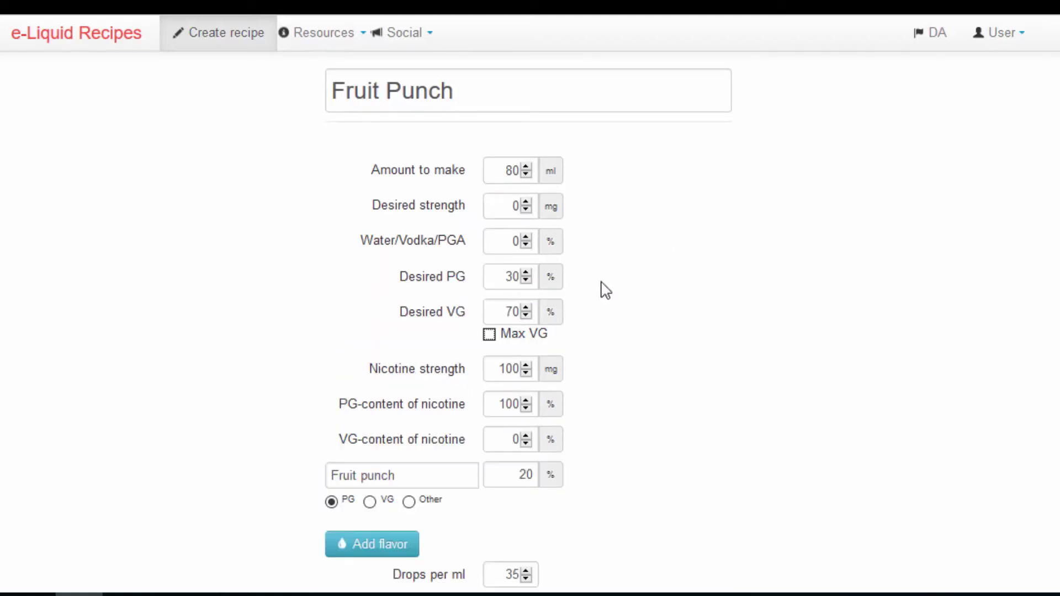
double_click(504, 212)
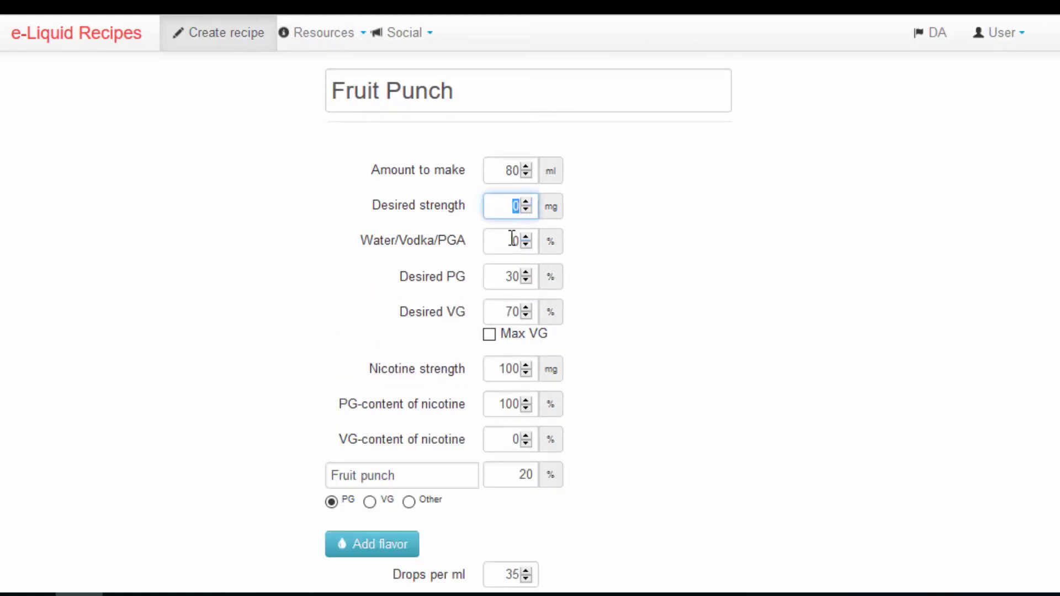
type("3")
left_click(502, 275)
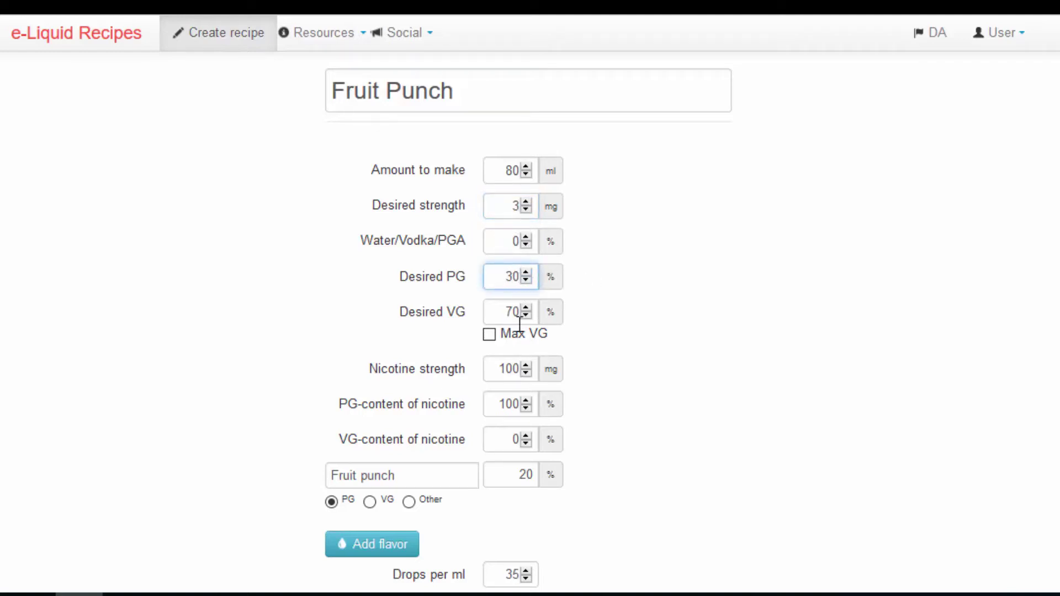
- Set the nicotine strength to 52 mg and review the calculated nicotine, PG and VG amounts
left_click(497, 370)
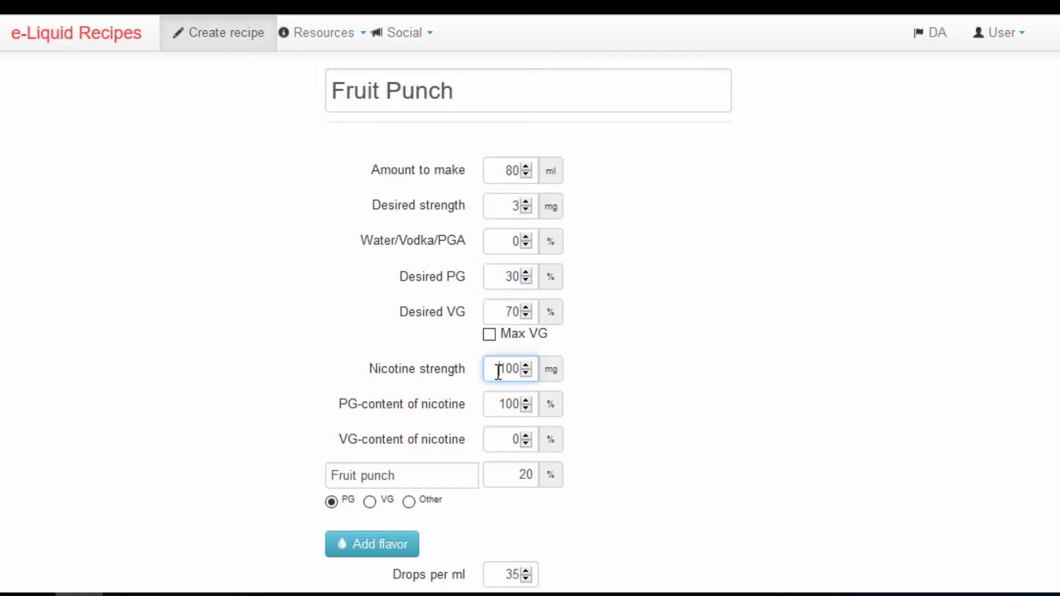
left_click_drag(497, 370, 539, 369)
type("52")
left_click(872, 389)
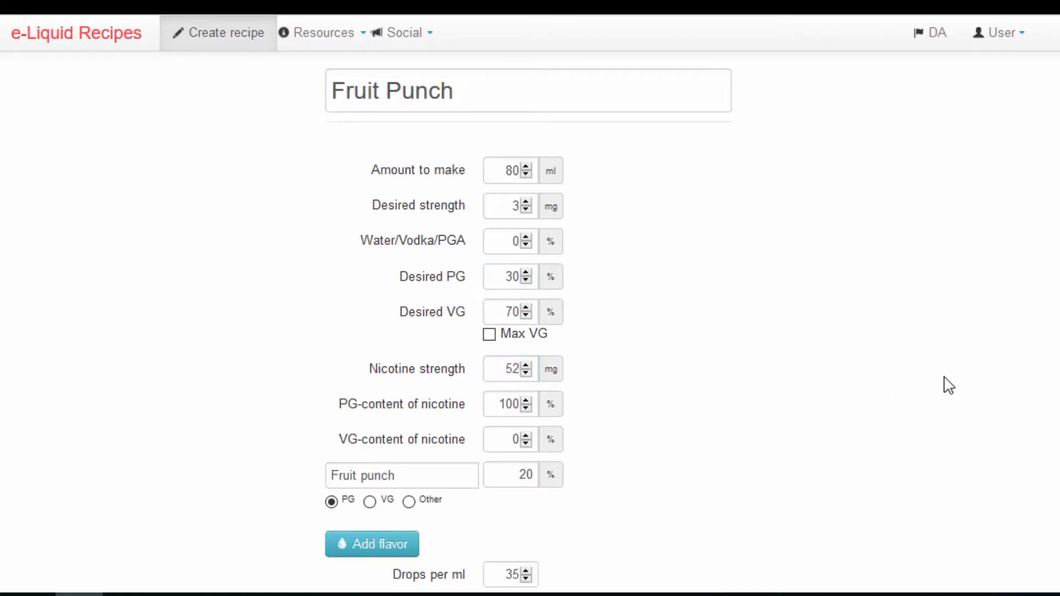
scroll(944, 381, "down", 3)
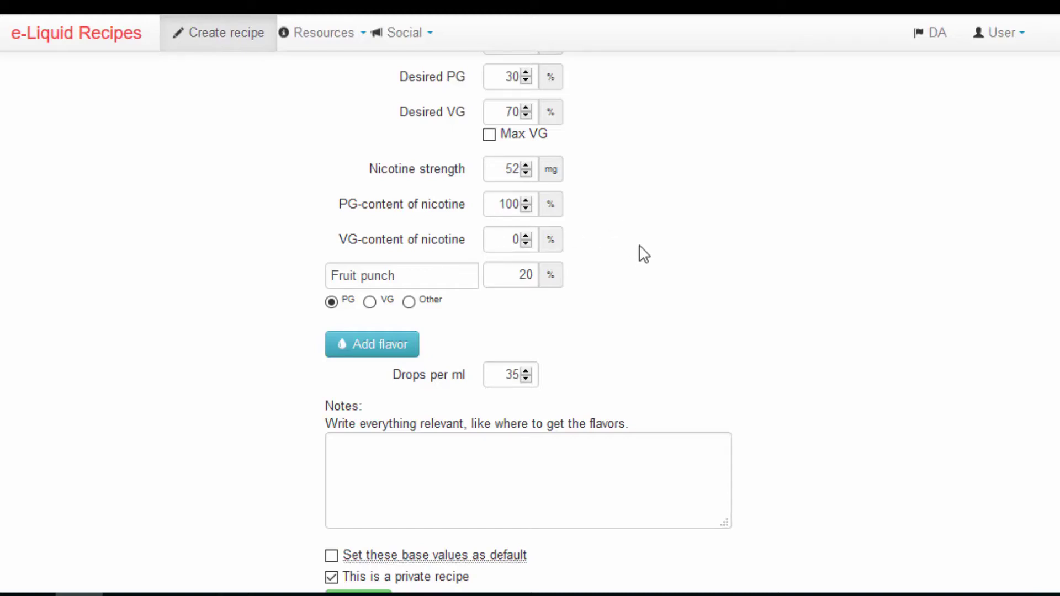
scroll(580, 347, "down", 9)
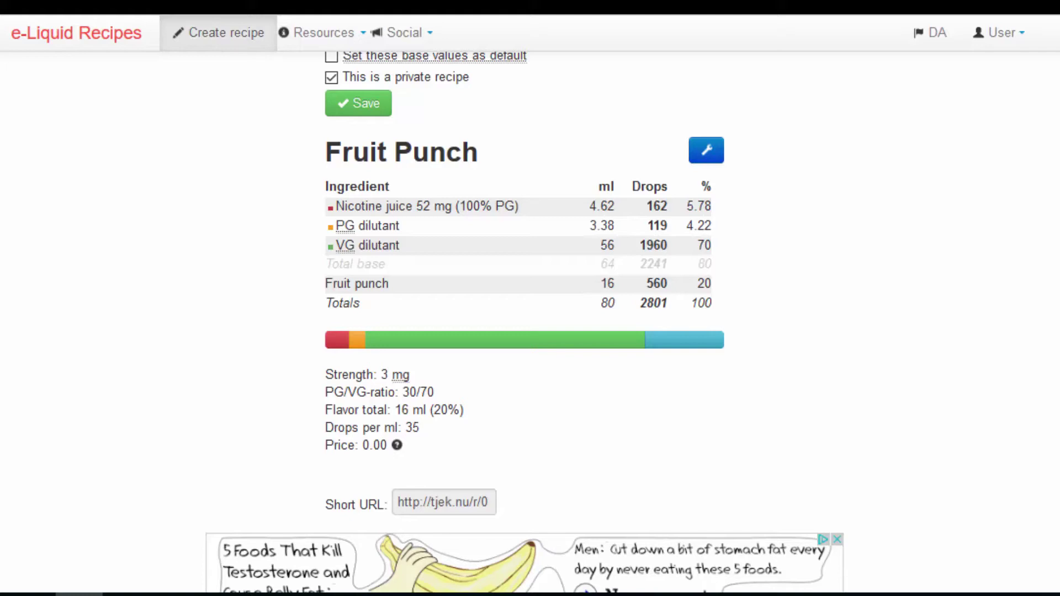
- Turn Max VG back on and set the nicotine strength to 0 mg
scroll(528, 322, "up", 10)
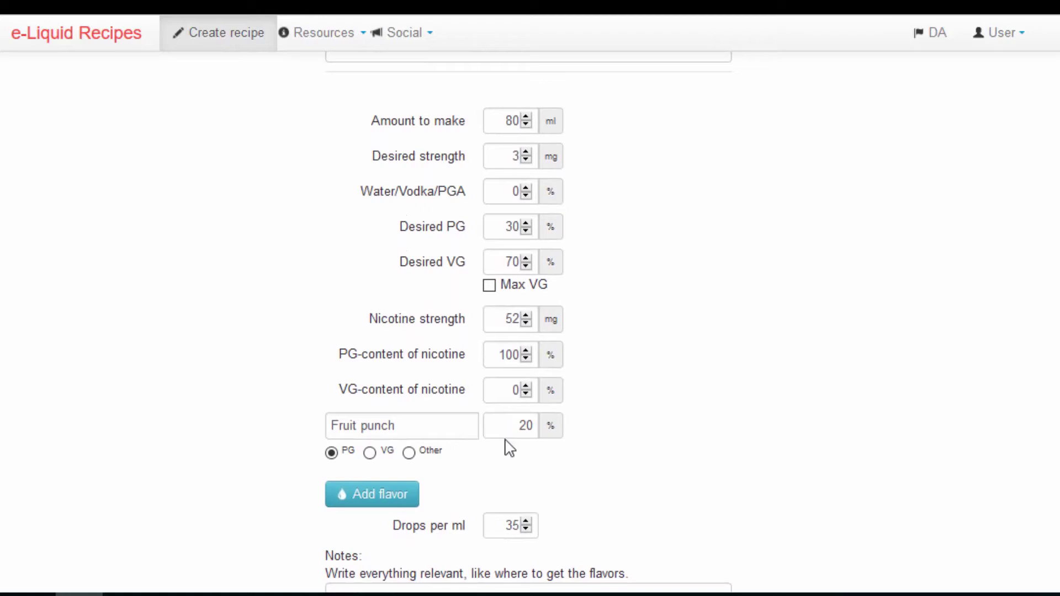
scroll(817, 342, "up", 1)
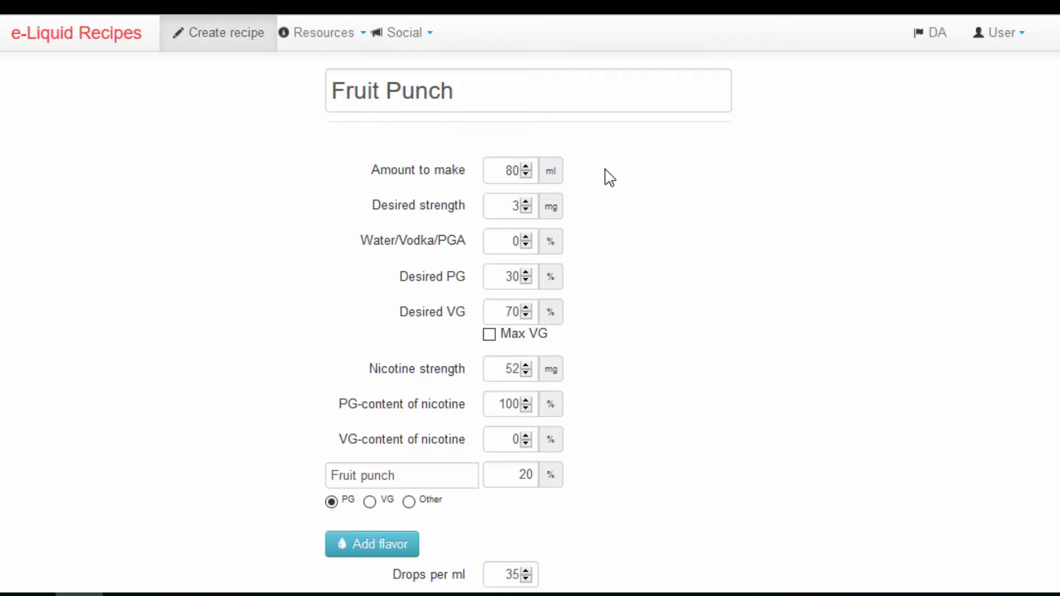
left_click(492, 334)
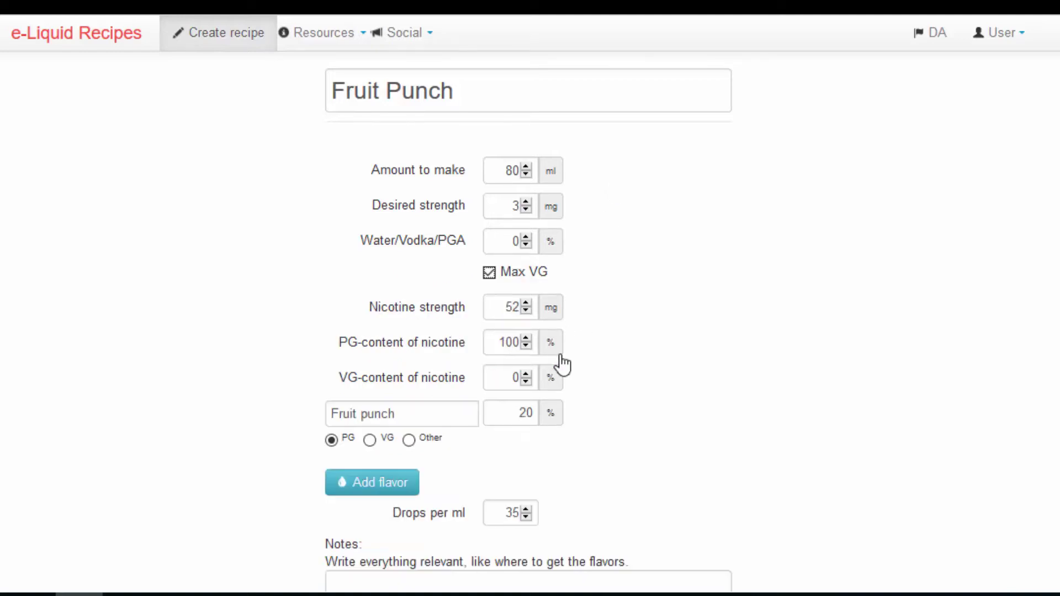
double_click(508, 307)
type("0")
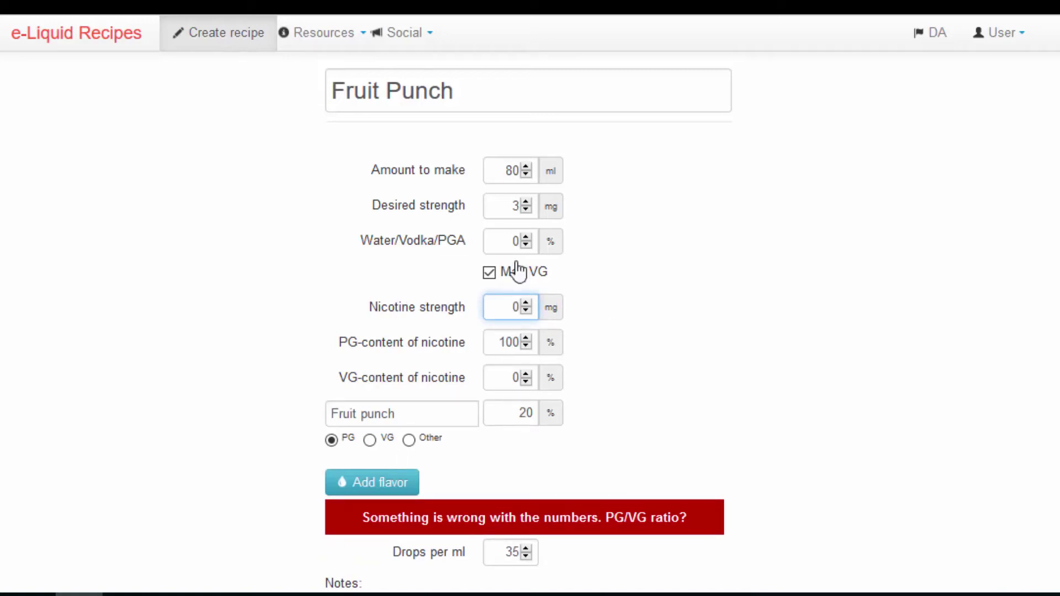
- Set the desired strength to 0 mg and check the recalculated ingredient table
left_click_drag(505, 206, 557, 208)
type("0")
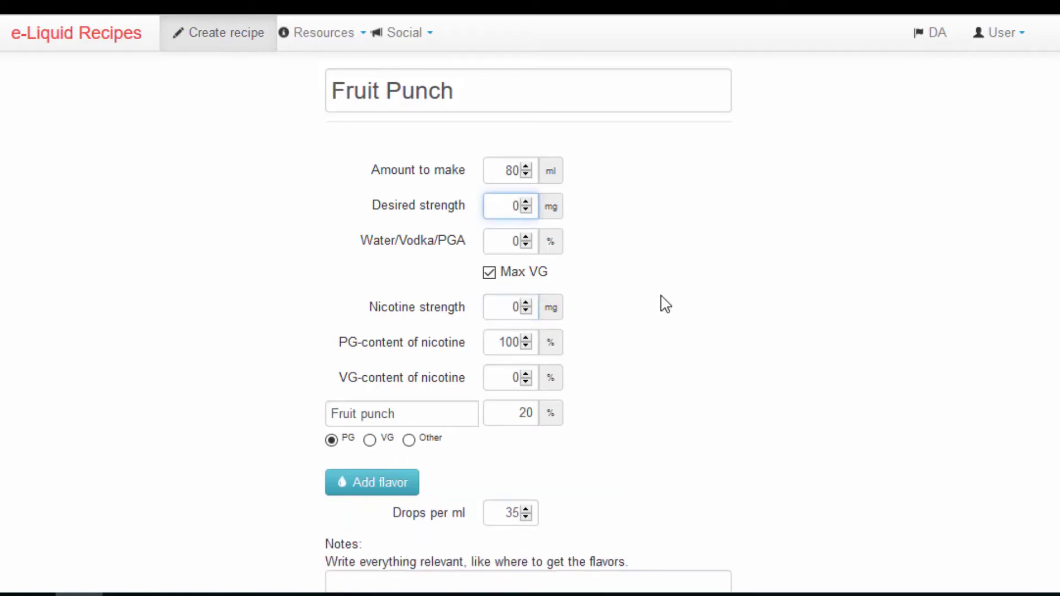
scroll(665, 303, "down", 6)
scroll(681, 307, "down", 3)
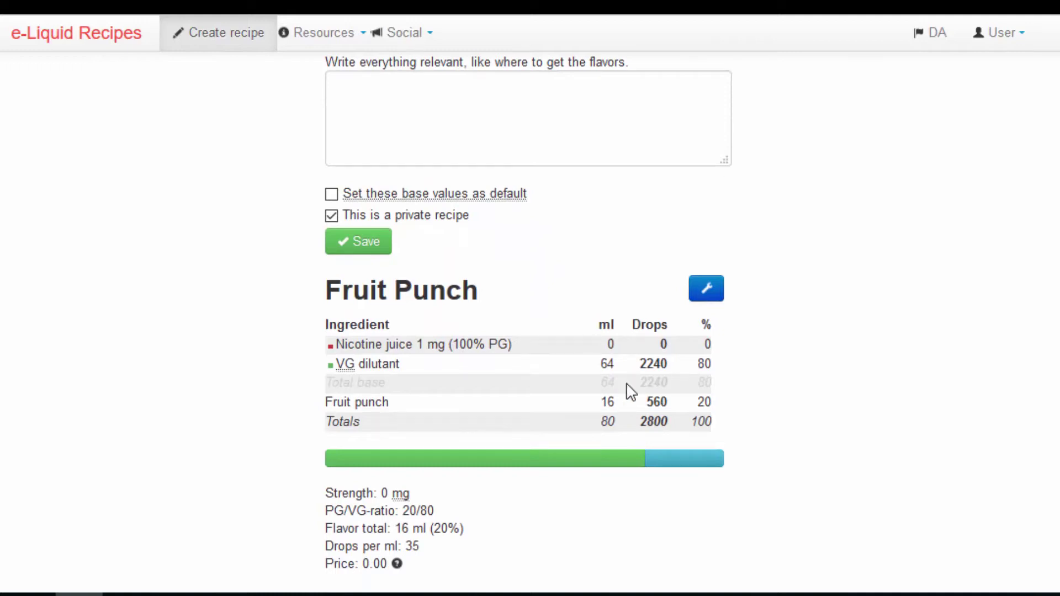